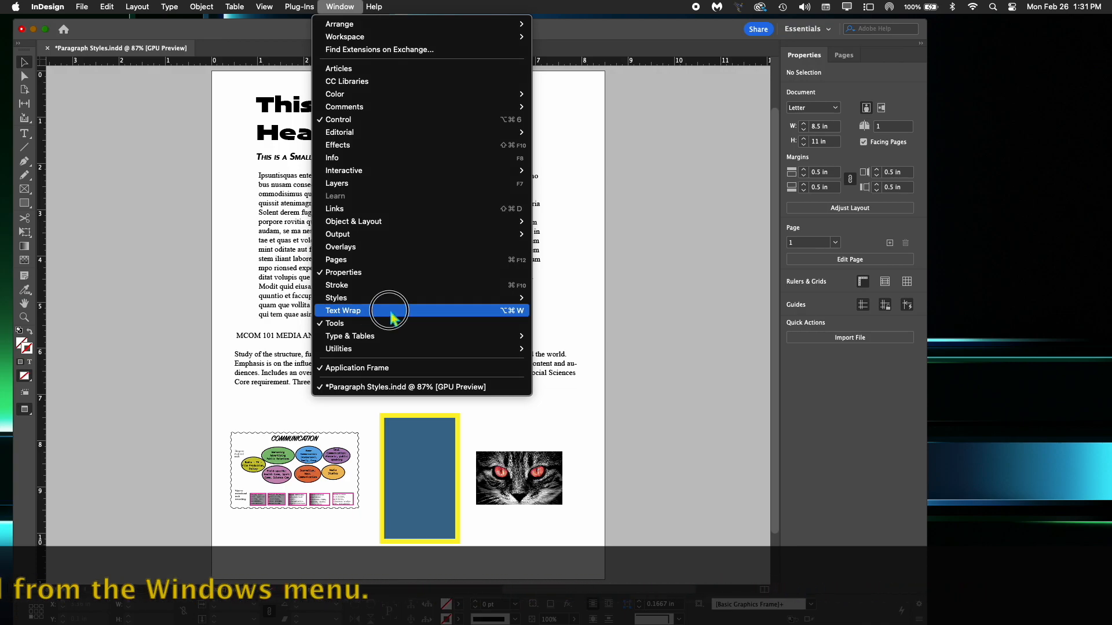
Step: Display the Text Wrap controls with their wrap and contour options expanded
{"action": "left_click", "coordinate": [391, 316]}
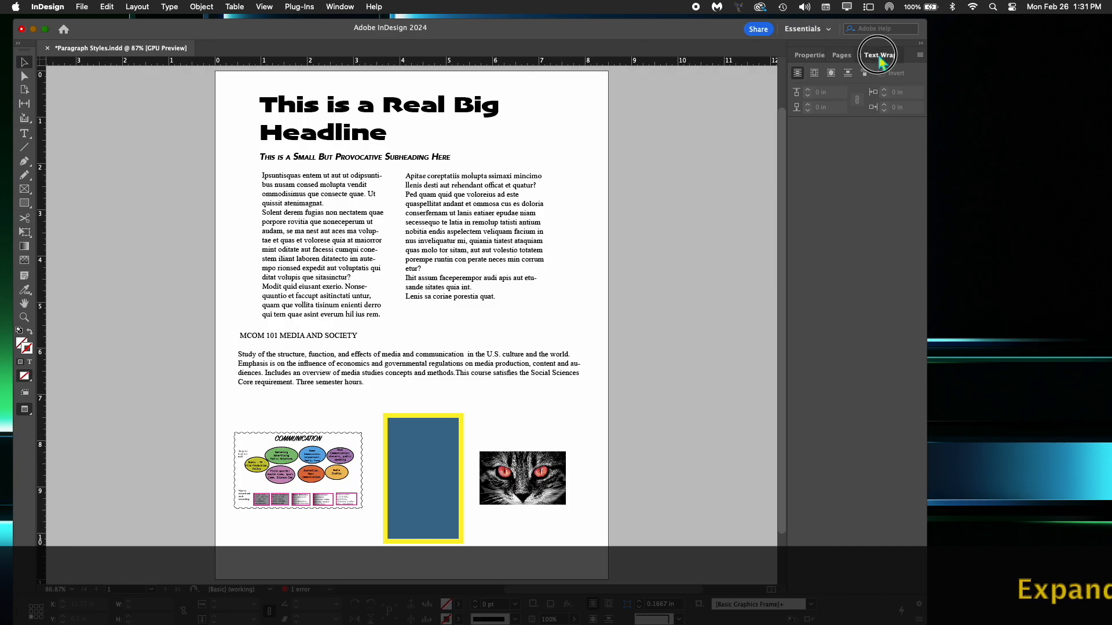
{"action": "double_click", "coordinate": [879, 59]}
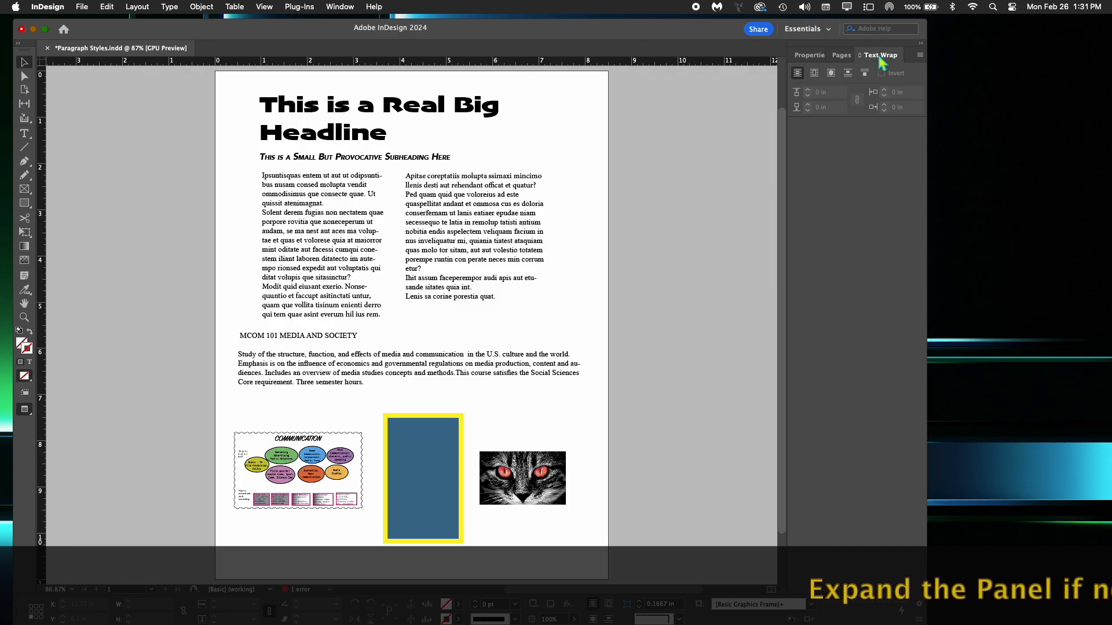
{"action": "double_click", "coordinate": [880, 59]}
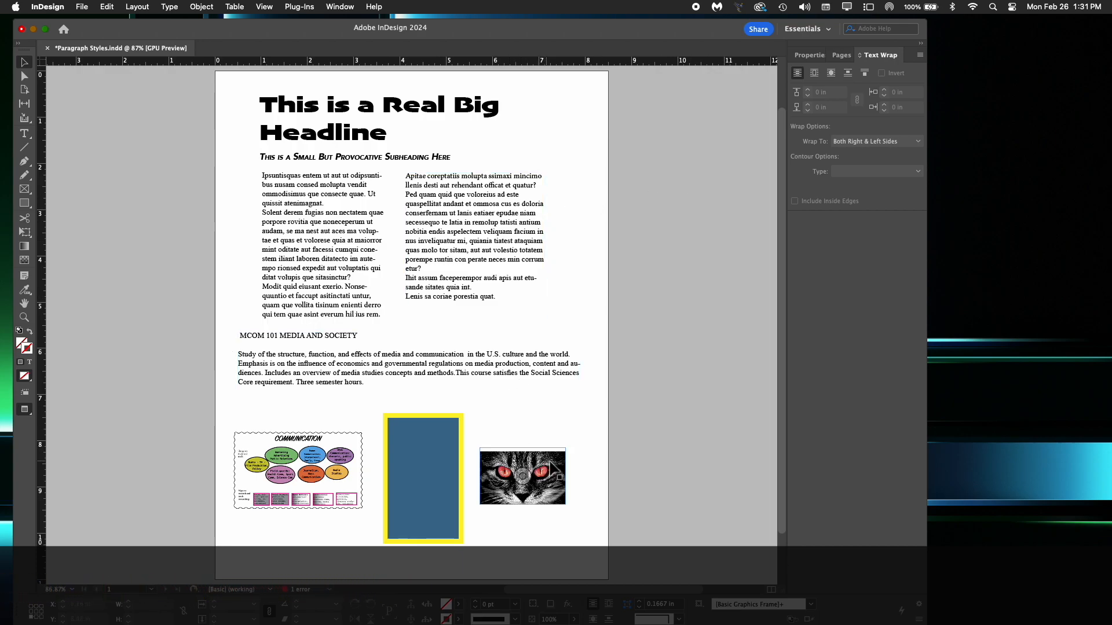
Step: Move the cat picture between the two body text columns and wrap the text around its bounding box
{"action": "left_click_drag", "start_coordinate": [553, 463], "coordinate": [375, 227]}
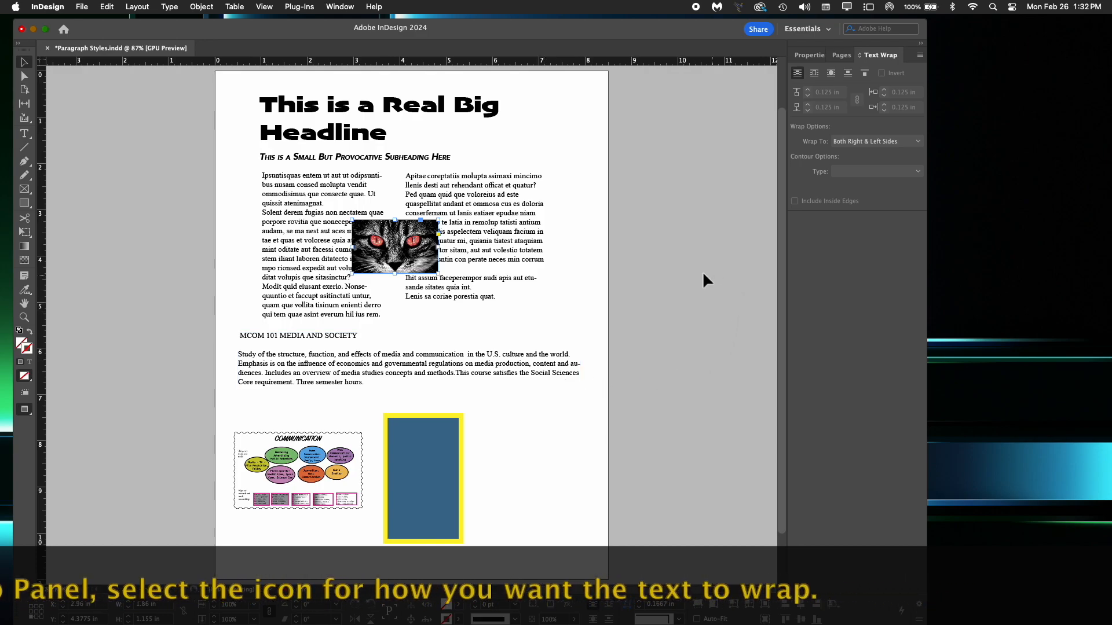
{"action": "left_click", "coordinate": [815, 74]}
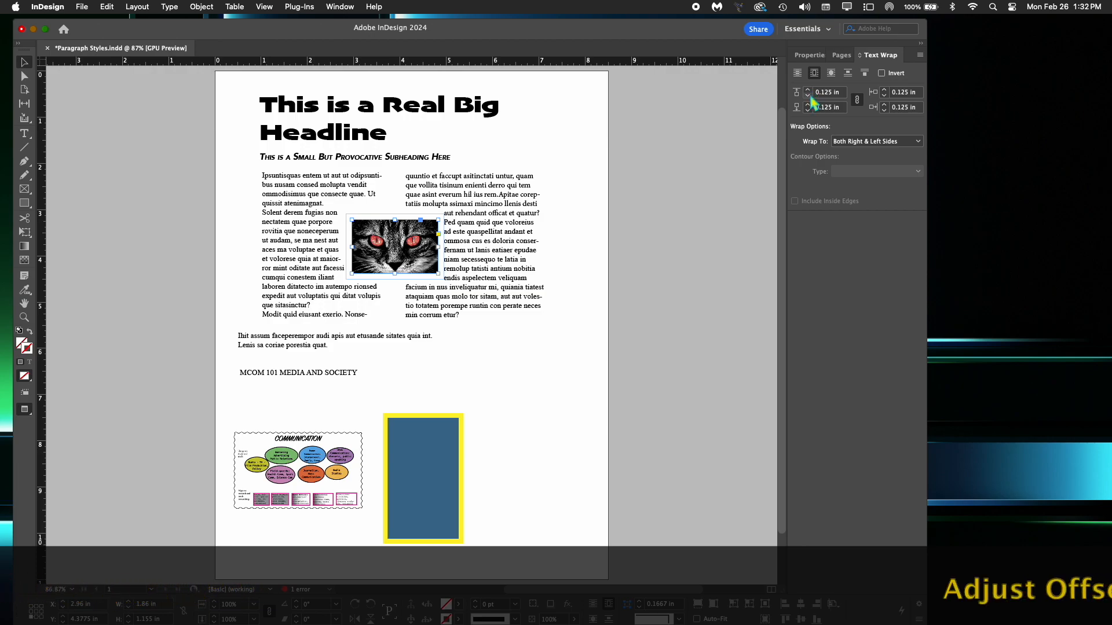
Step: Set the cat picture's text wrap offset to 0.1875 in on all four sides, keeping the offsets linked
{"action": "left_click", "coordinate": [809, 96]}
{"action": "left_click", "coordinate": [808, 96]}
{"action": "left_click", "coordinate": [808, 96]}
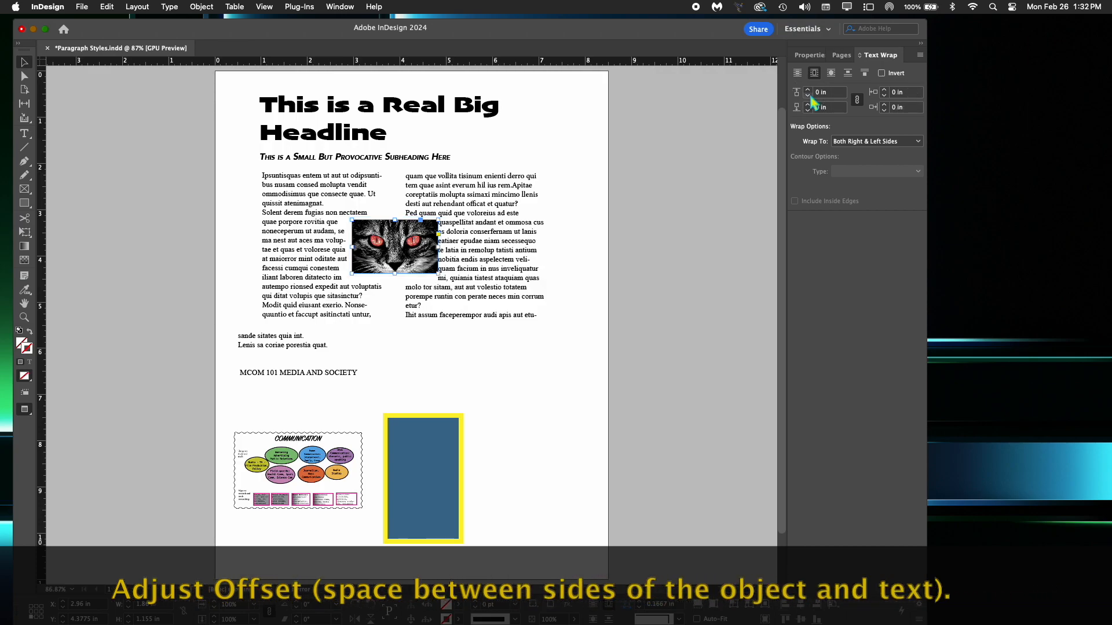
{"action": "left_click", "coordinate": [809, 89]}
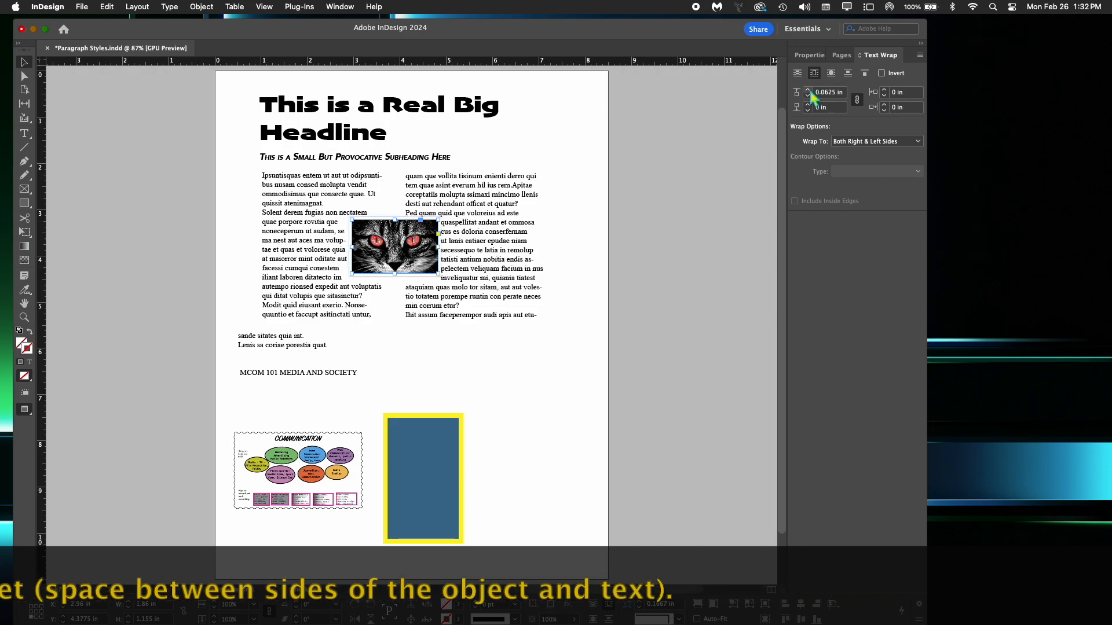
{"action": "left_click", "coordinate": [809, 89]}
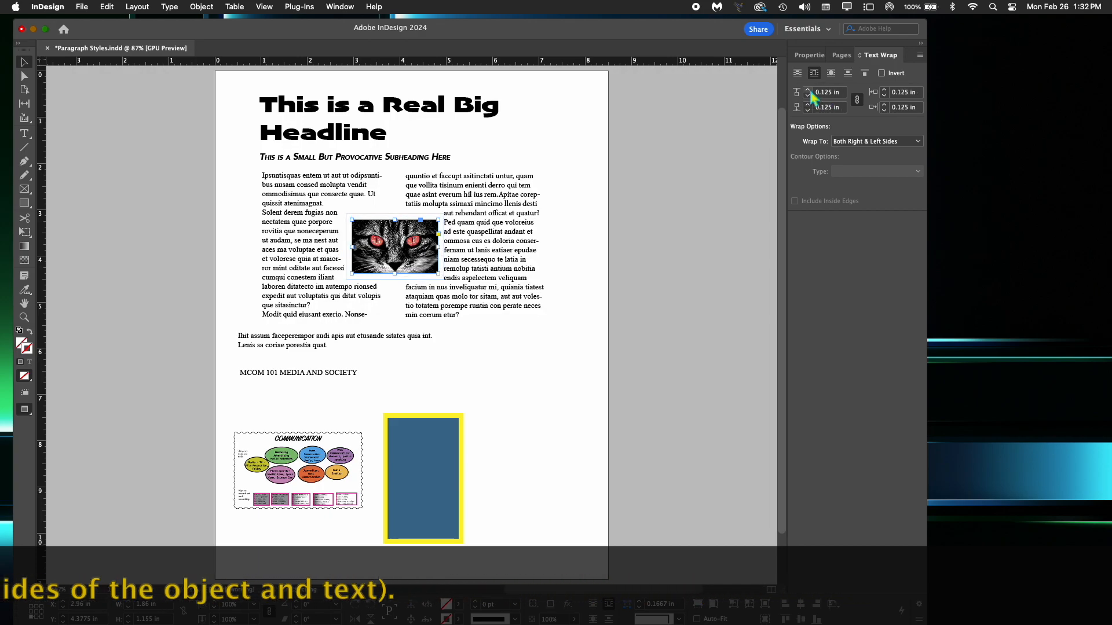
{"action": "left_click", "coordinate": [808, 89]}
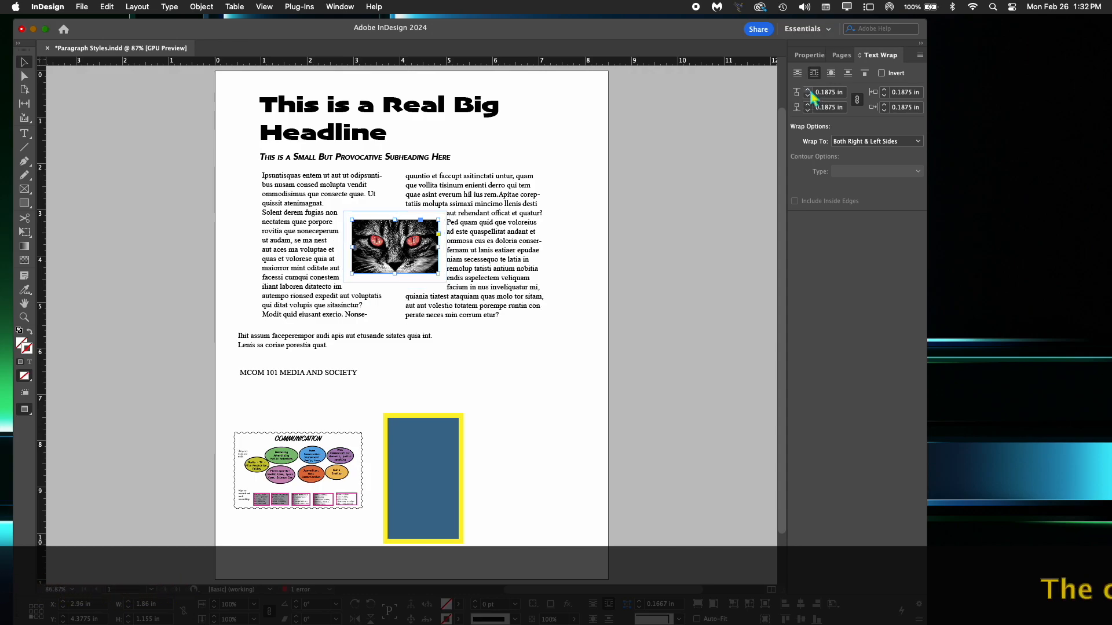
{"action": "left_click", "coordinate": [856, 104]}
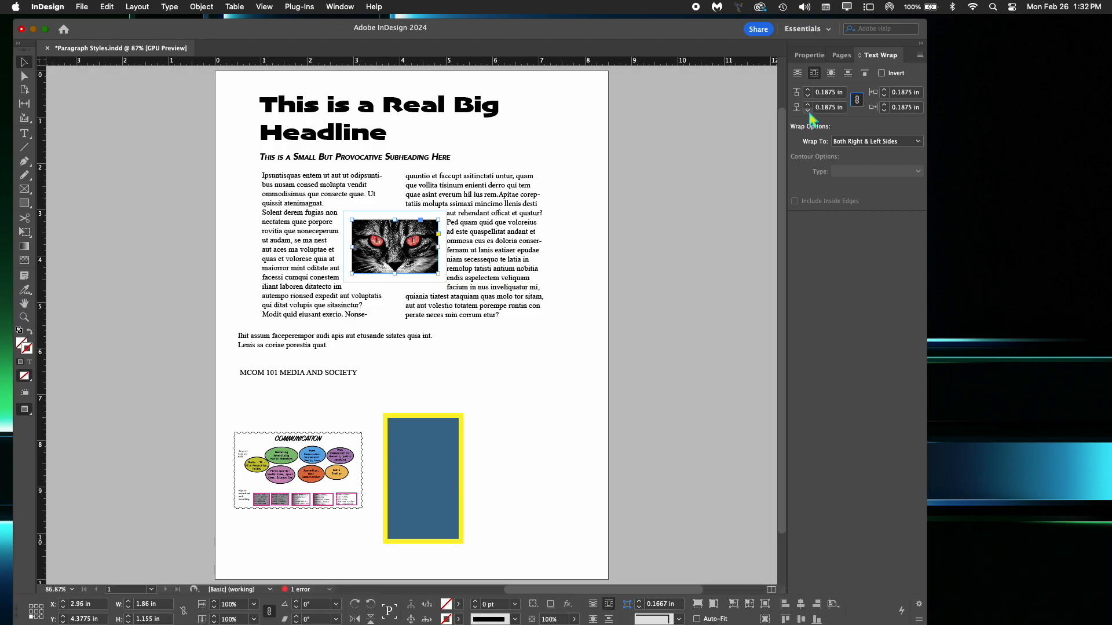
{"action": "left_click", "coordinate": [809, 111]}
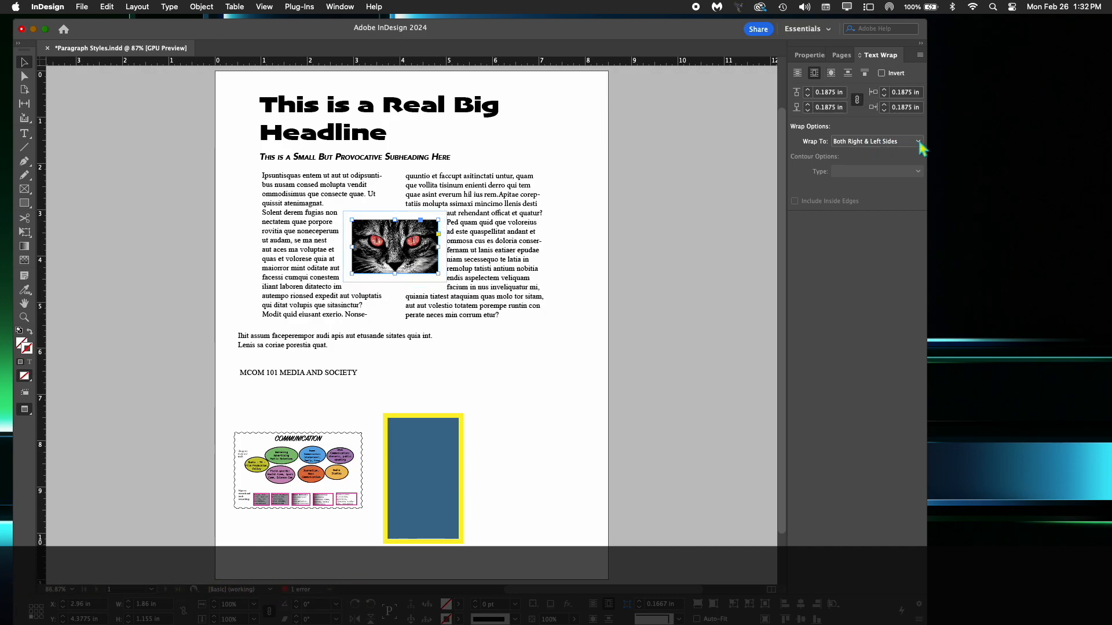
Step: Try wrapping text only to the Right Side of the cat picture, and return to Both Right & Left Sides
{"action": "left_click", "coordinate": [919, 143]}
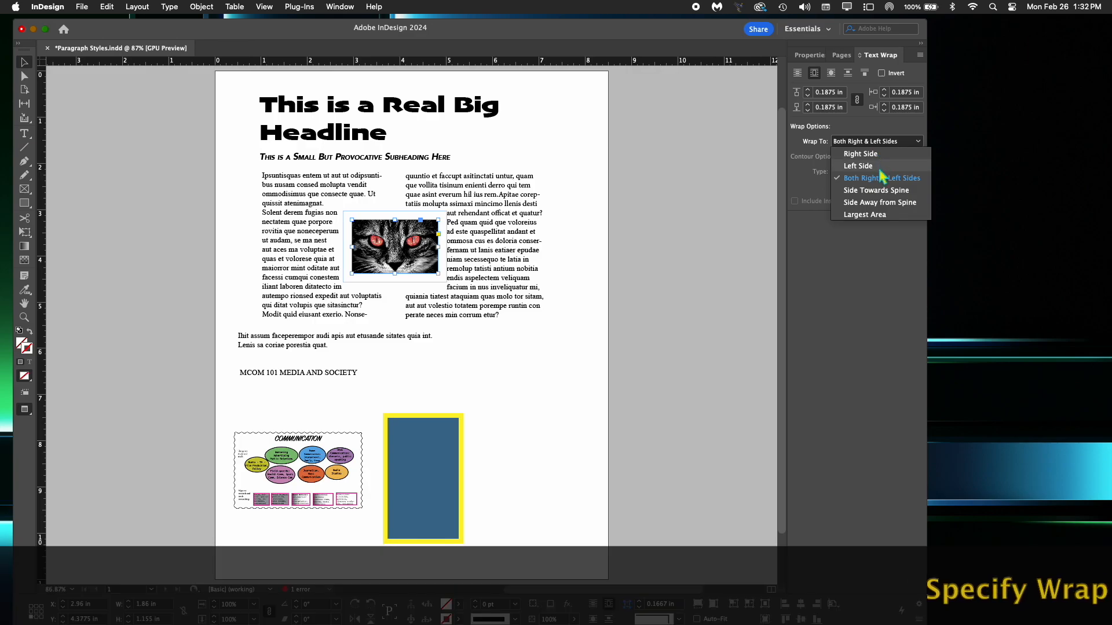
{"action": "left_click", "coordinate": [873, 156]}
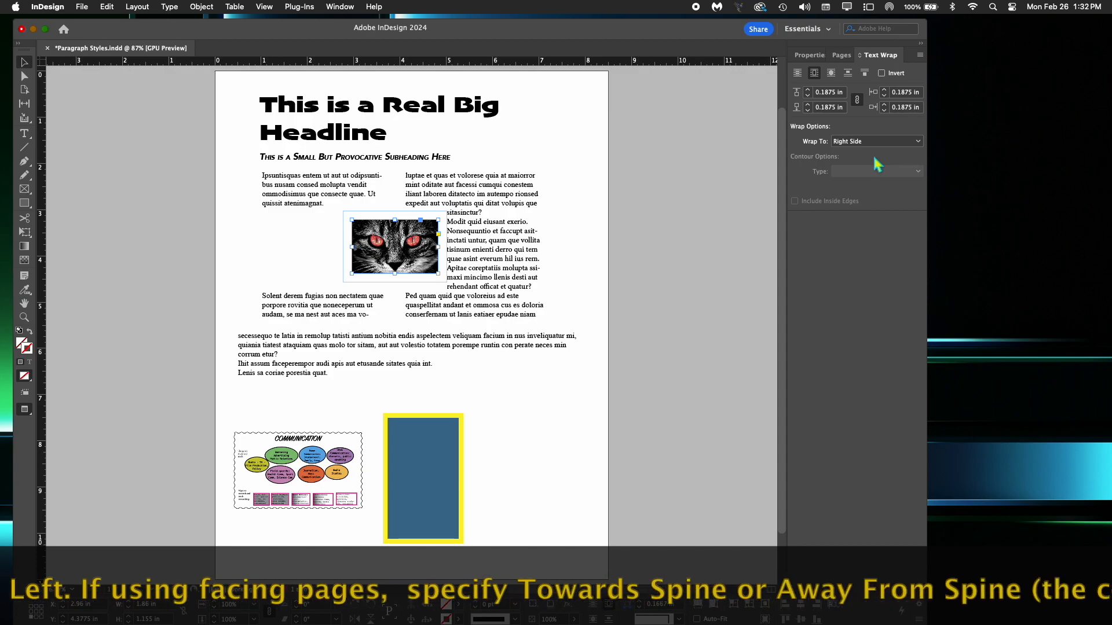
{"action": "left_click", "coordinate": [876, 142]}
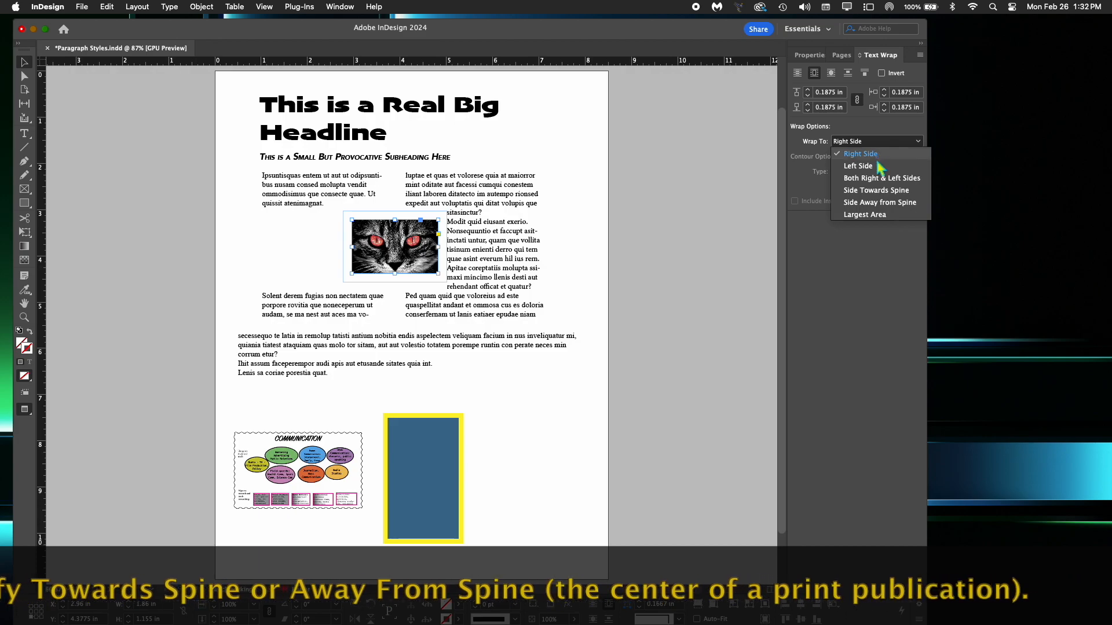
{"action": "left_click", "coordinate": [881, 178]}
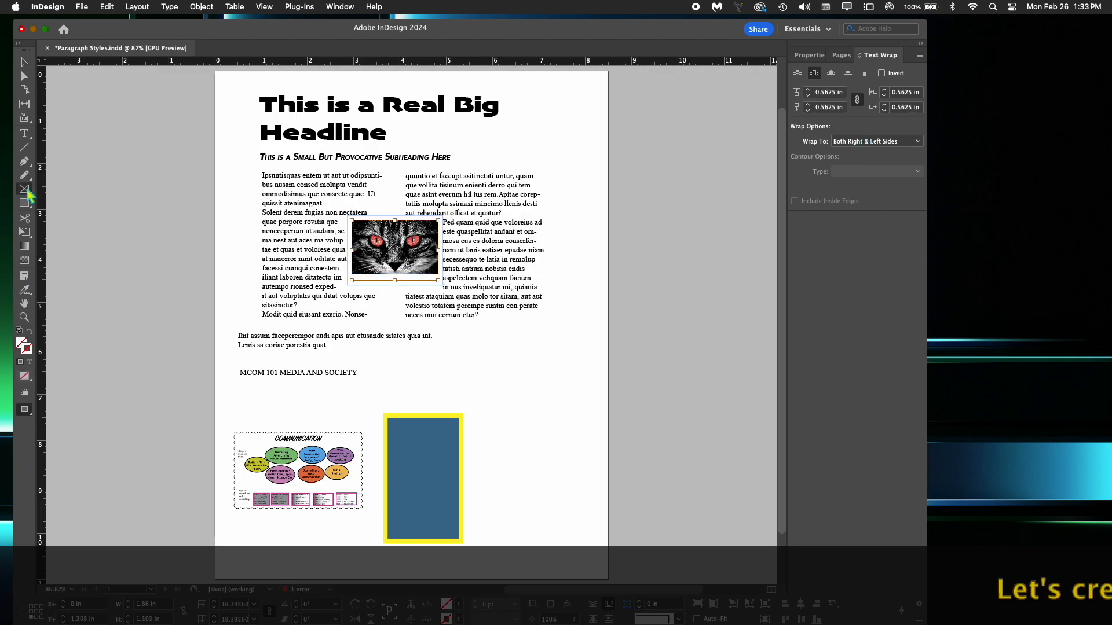
Step: Create a three-sided star polygon frame, 1.3889 in wide and high, in the empty area above the cat picture's original spot
{"action": "left_click_drag", "start_coordinate": [27, 192], "coordinate": [84, 235]}
{"action": "left_click", "coordinate": [429, 403]}
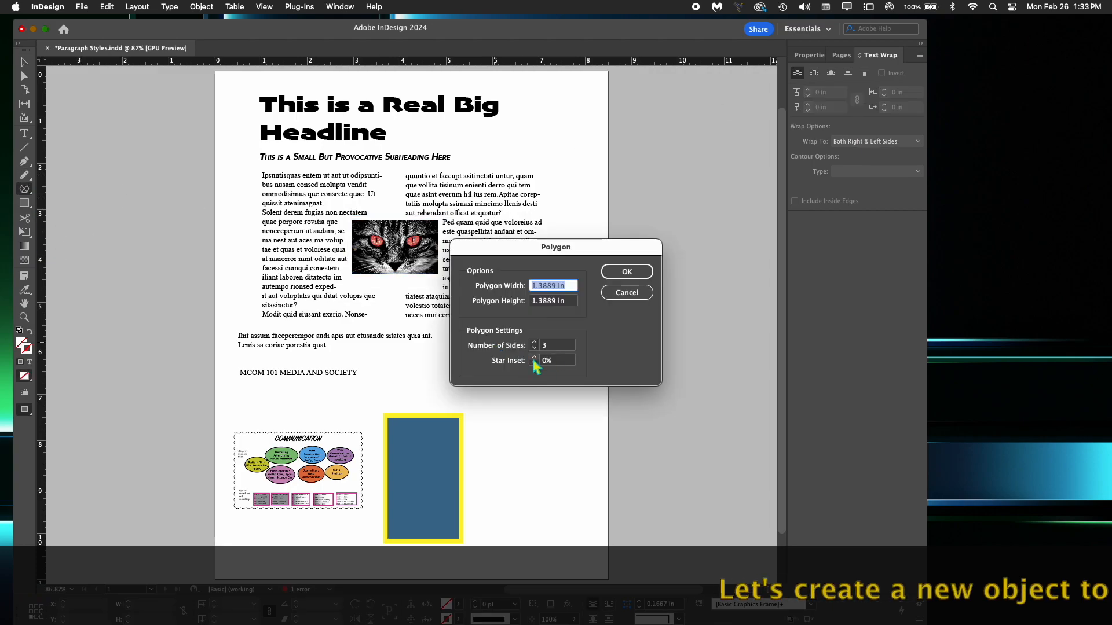
{"action": "key", "text": "Return"}
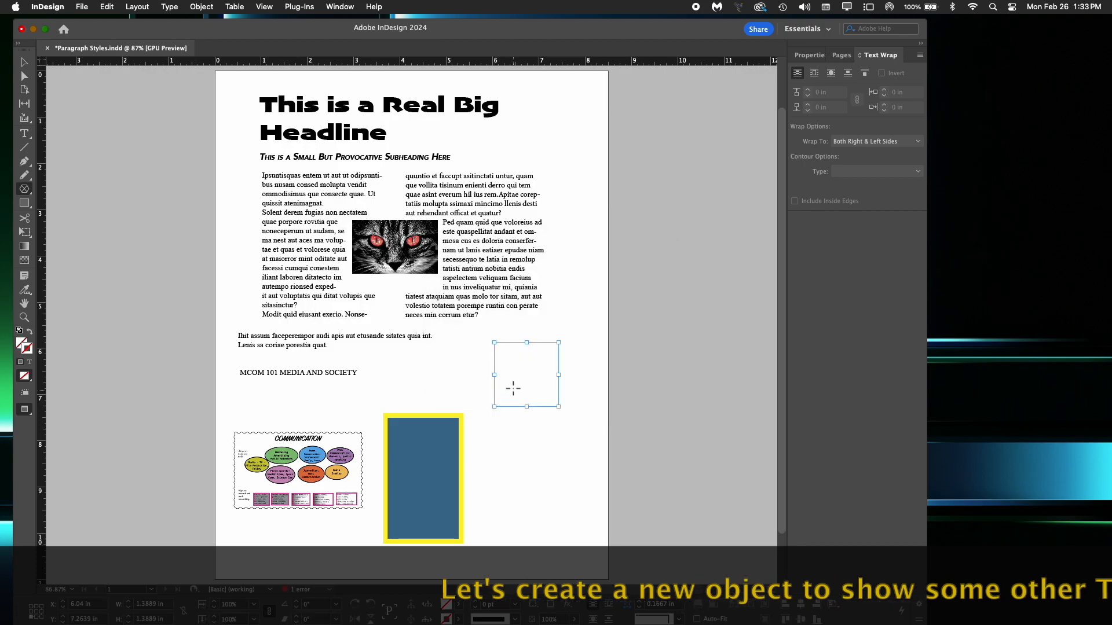
{"action": "key", "text": "v"}
{"action": "left_click", "coordinate": [493, 363]}
{"action": "left_click", "coordinate": [496, 485]}
{"action": "left_click", "coordinate": [509, 347]}
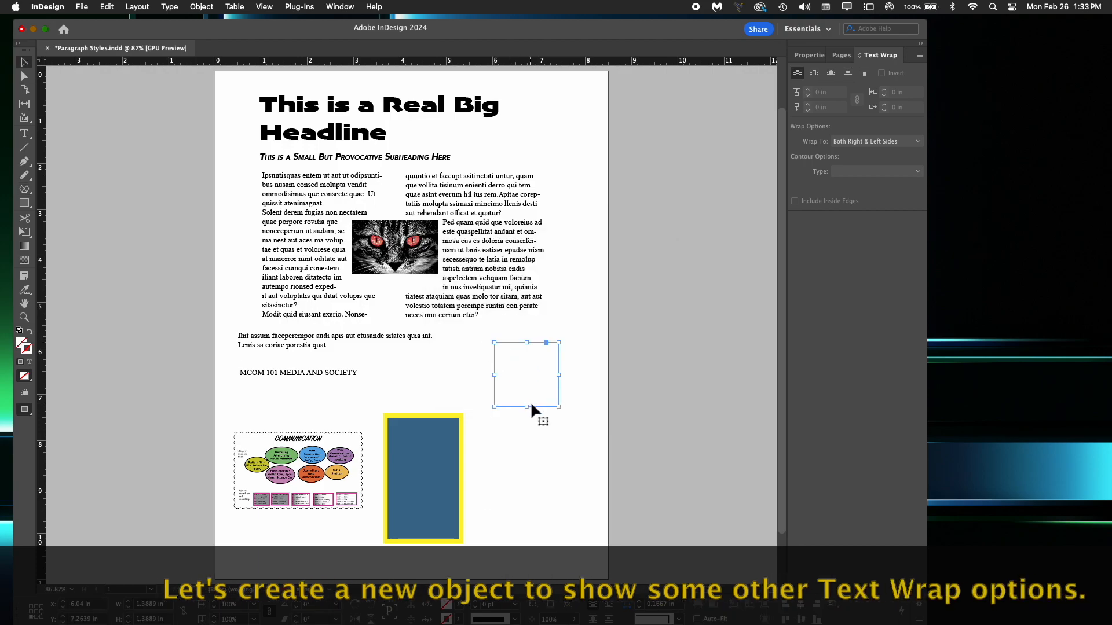
Step: Give the new polygon frame a yellow fill and a 1 pt blue stroke
{"action": "left_click", "coordinate": [809, 55]}
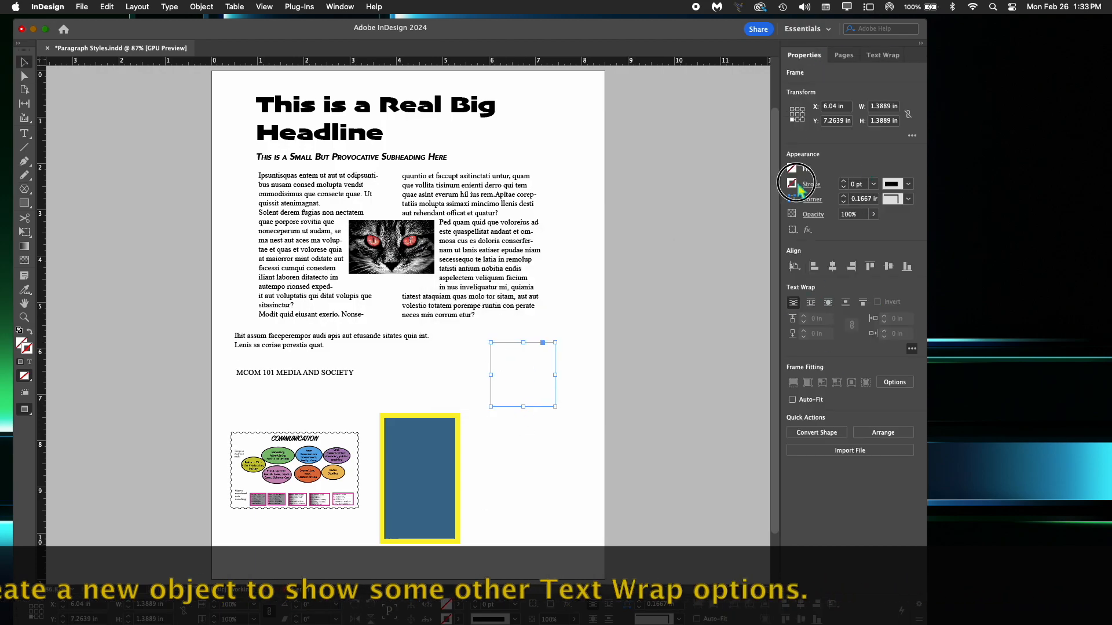
{"action": "left_click", "coordinate": [892, 184]}
{"action": "left_click", "coordinate": [851, 108]}
{"action": "left_click", "coordinate": [790, 169]}
{"action": "left_click", "coordinate": [826, 118]}
Step: Move the cat picture back near the foot of the page and place the yellow star between the two text columns
{"action": "mouse_move", "coordinate": [515, 339]}
{"action": "left_mouse_down"}
{"action": "mouse_move", "coordinate": [510, 315]}
{"action": "mouse_move", "coordinate": [510, 326]}
{"action": "left_mouse_up"}
{"action": "left_click", "coordinate": [530, 397]}
{"action": "left_click_drag", "start_coordinate": [541, 387], "coordinate": [484, 229]}
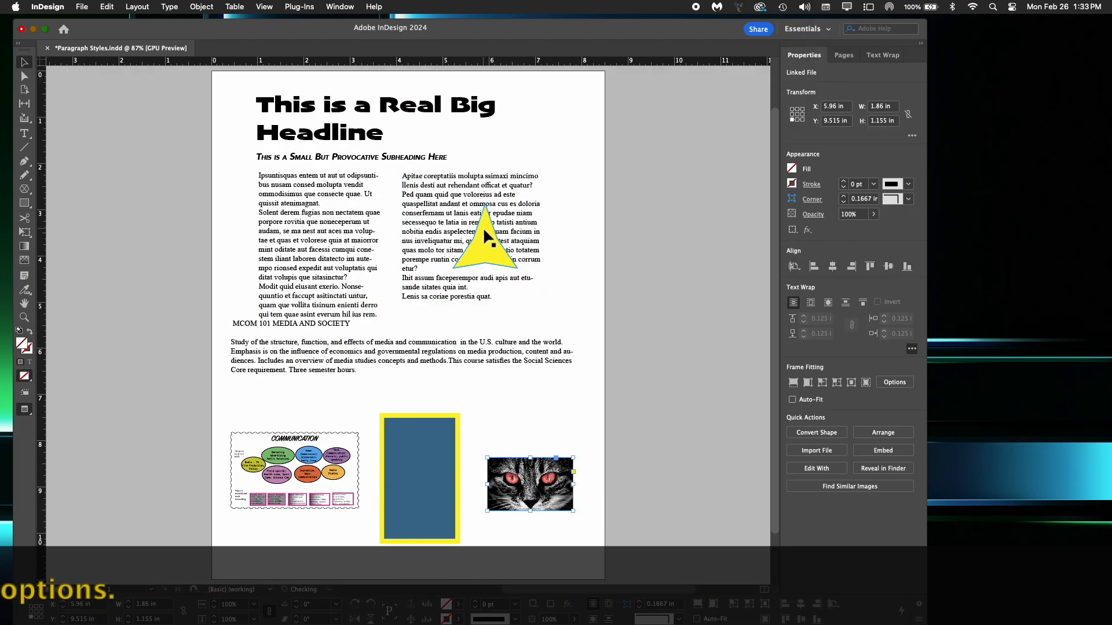
{"action": "left_click_drag", "start_coordinate": [484, 229], "coordinate": [381, 240]}
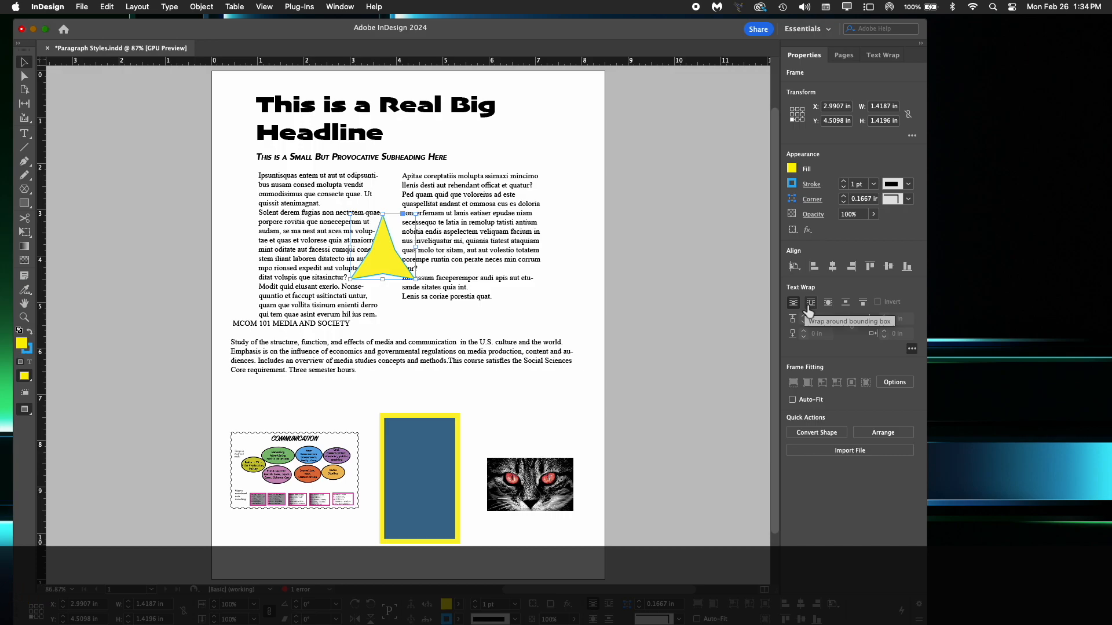
Step: Try the bounding box, object shape, jump object and jump to next column wraps on the star, and return to no text wrap
{"action": "left_click", "coordinate": [810, 303]}
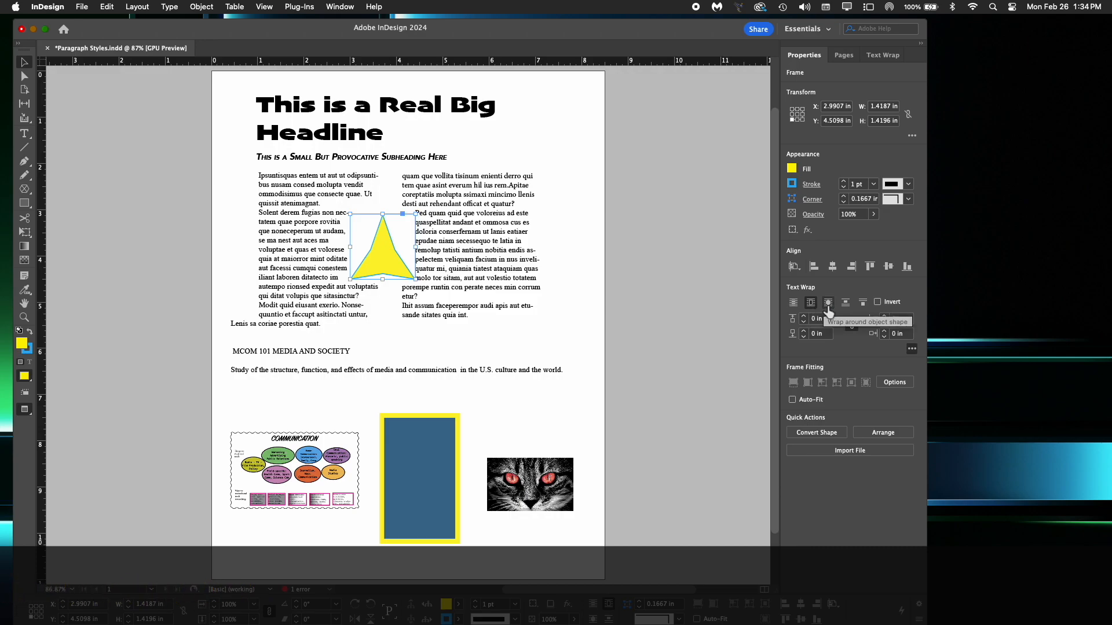
{"action": "left_click", "coordinate": [833, 311]}
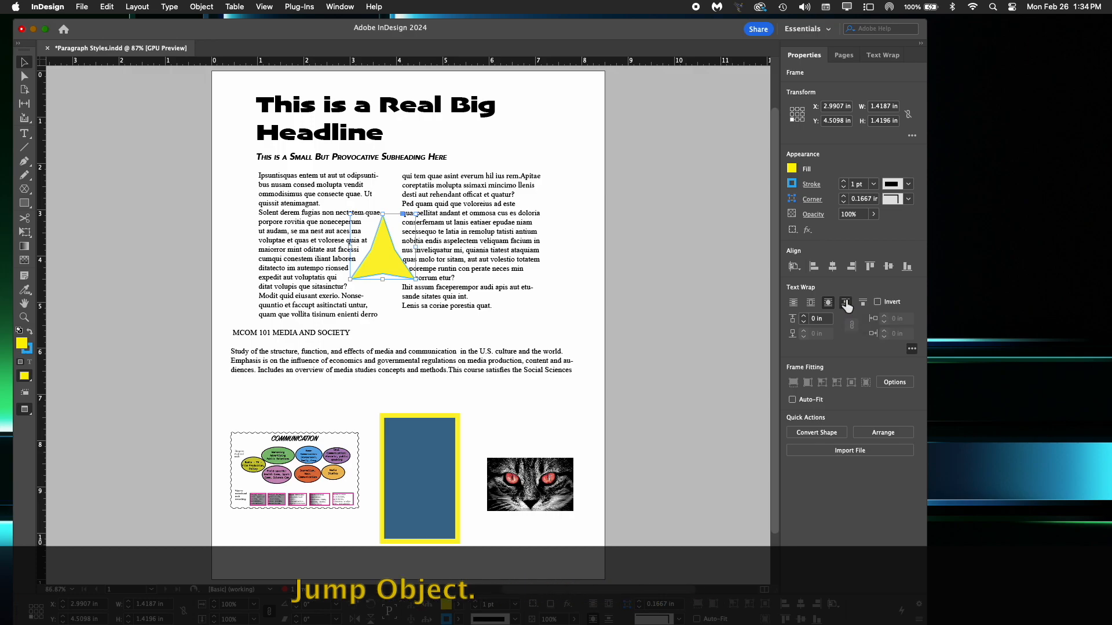
{"action": "left_click", "coordinate": [846, 304]}
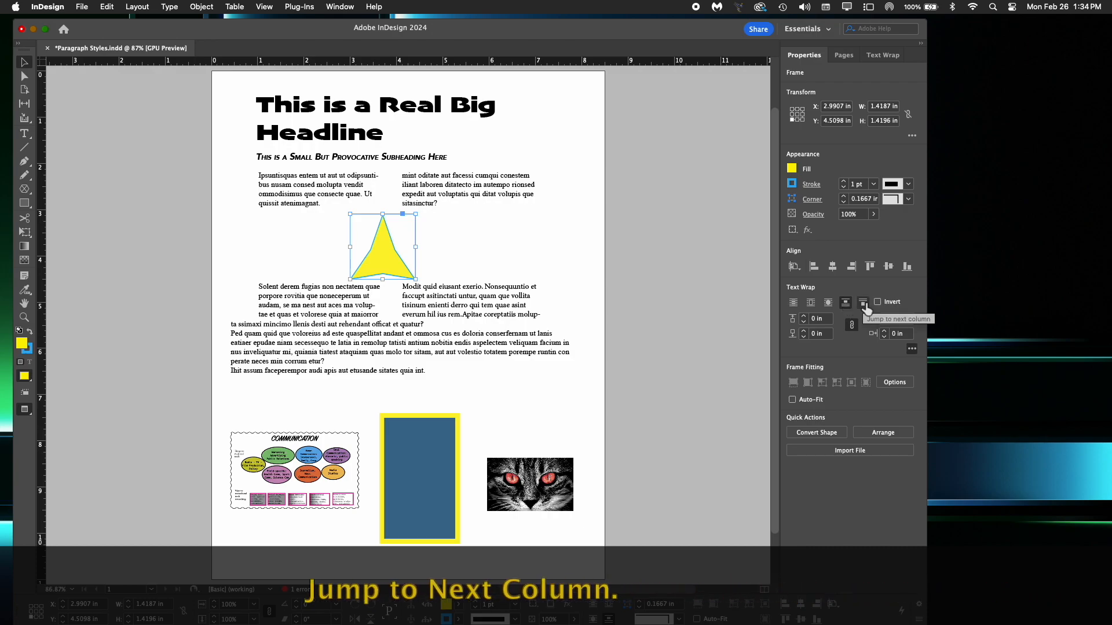
{"action": "left_click", "coordinate": [864, 307]}
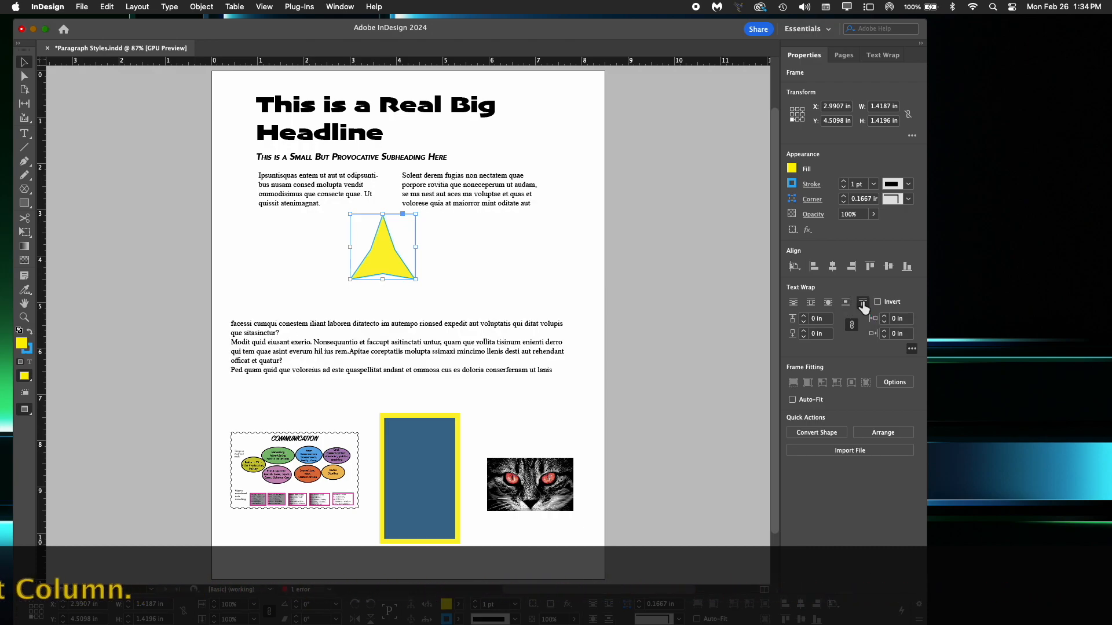
{"action": "left_click", "coordinate": [792, 303]}
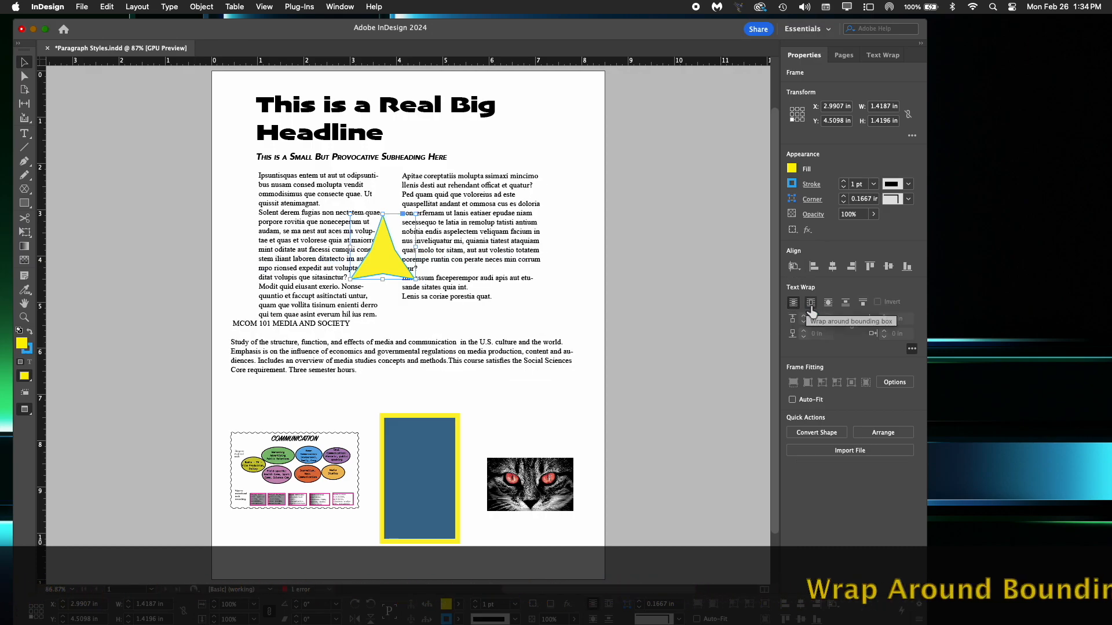
Step: Switch the star's text wrap through bounding box, object shape and jump object, ending with jump to next column
{"action": "left_click", "coordinate": [811, 304]}
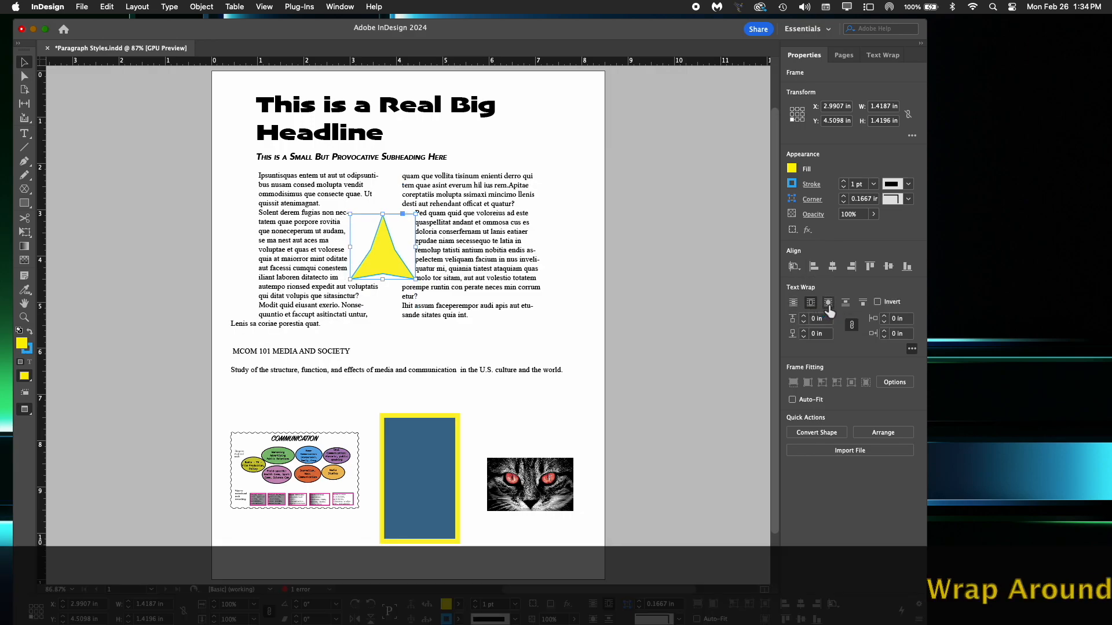
{"action": "left_click", "coordinate": [828, 304]}
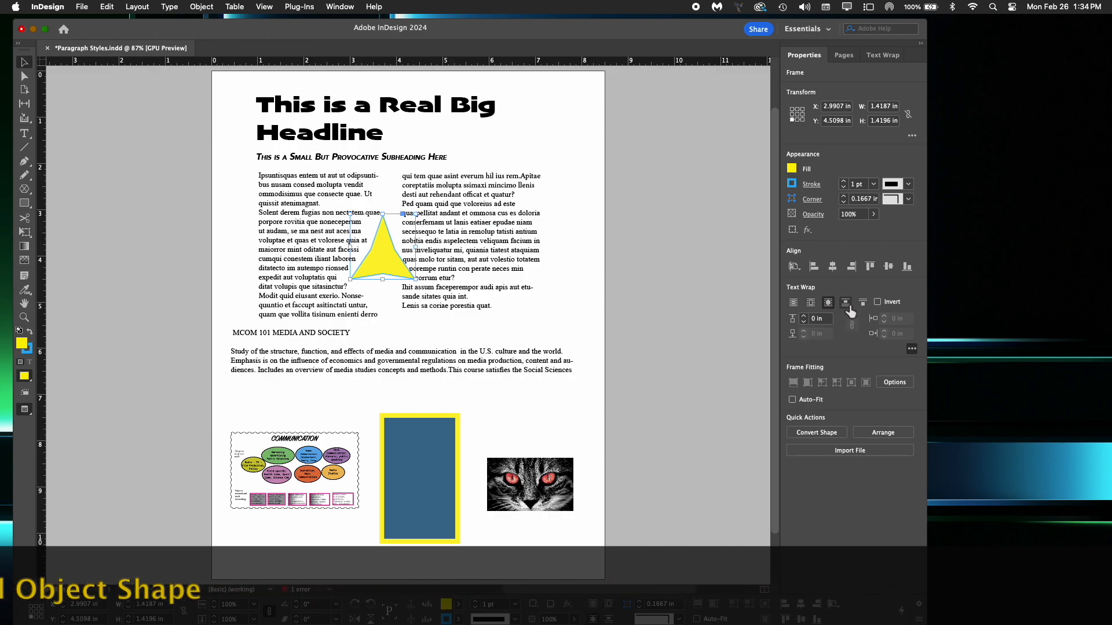
{"action": "left_click", "coordinate": [847, 305]}
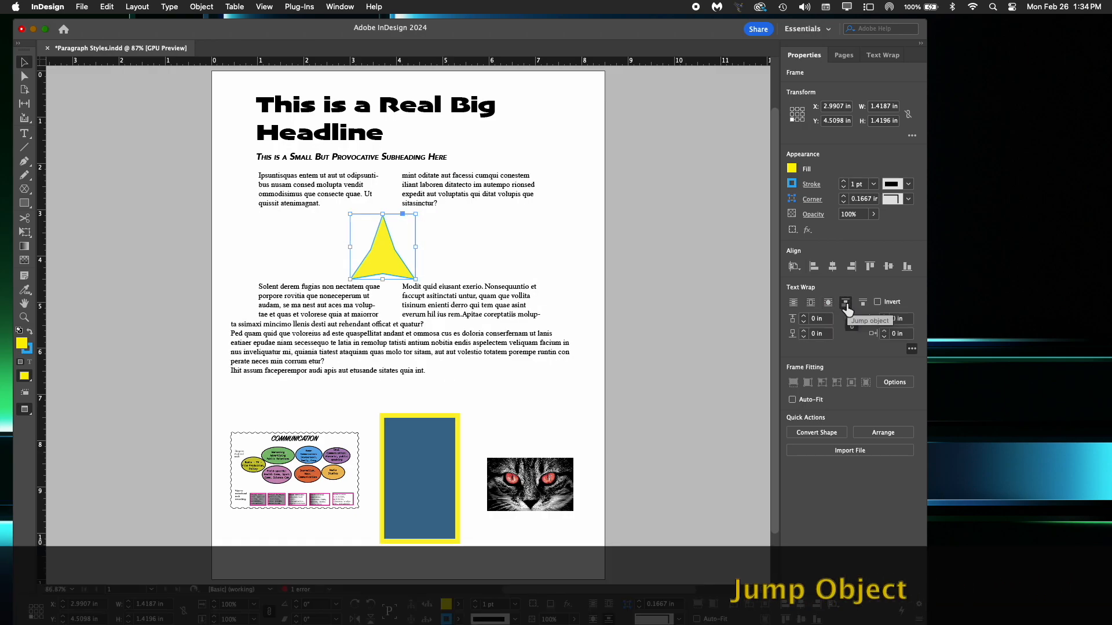
{"action": "left_click", "coordinate": [861, 306]}
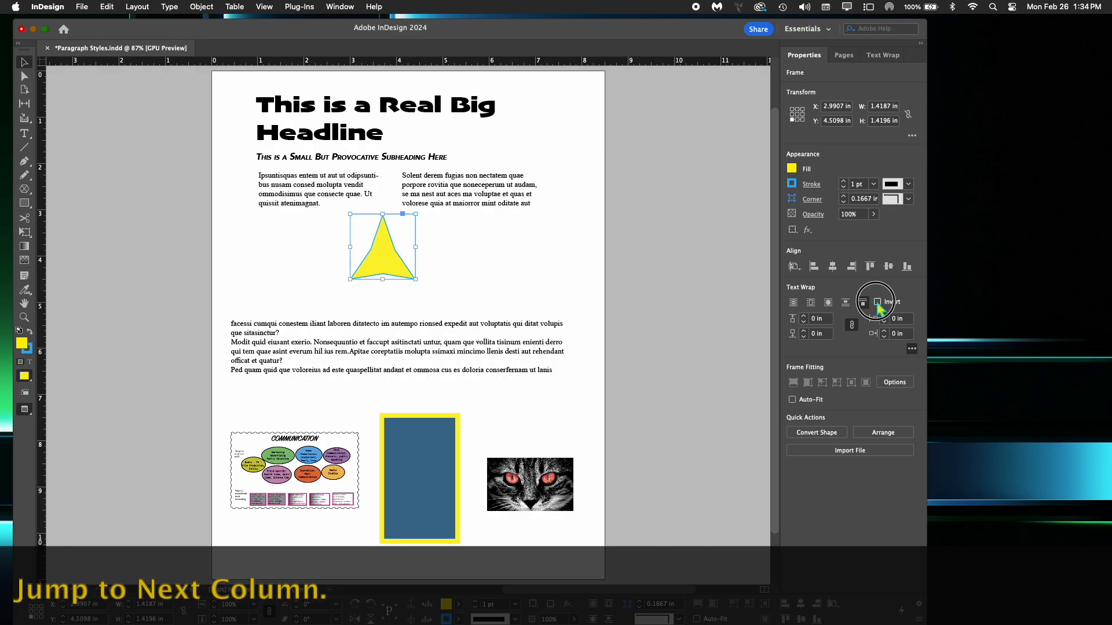
Step: Display the separate Paragraph controls and place the text cursor in the first body text column
{"action": "left_click", "coordinate": [342, 7]}
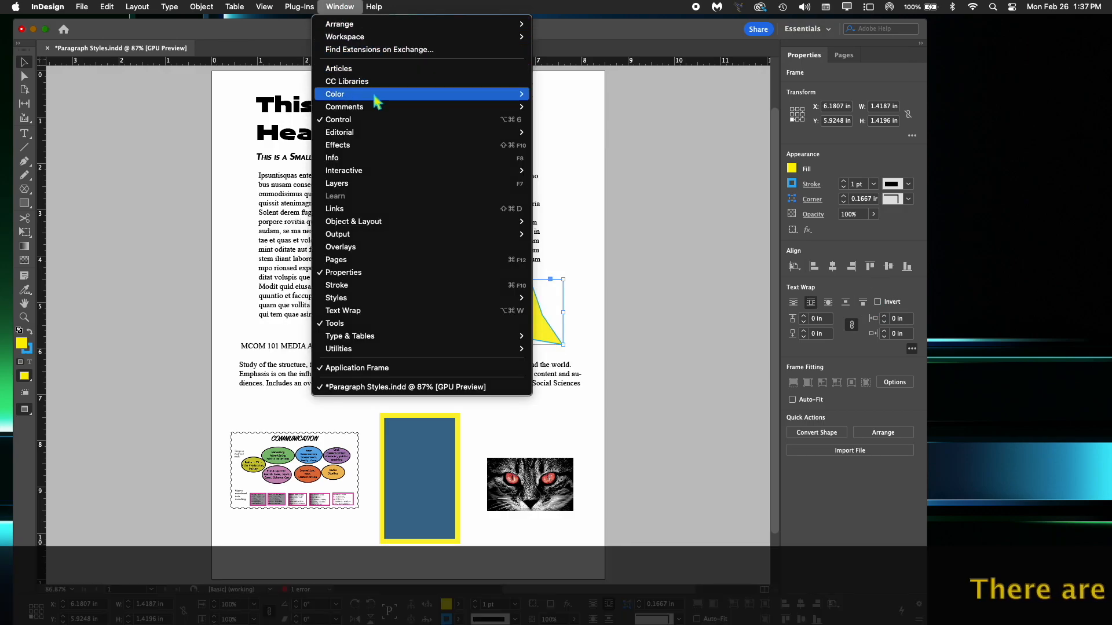
{"action": "mouse_move", "coordinate": [381, 115]}
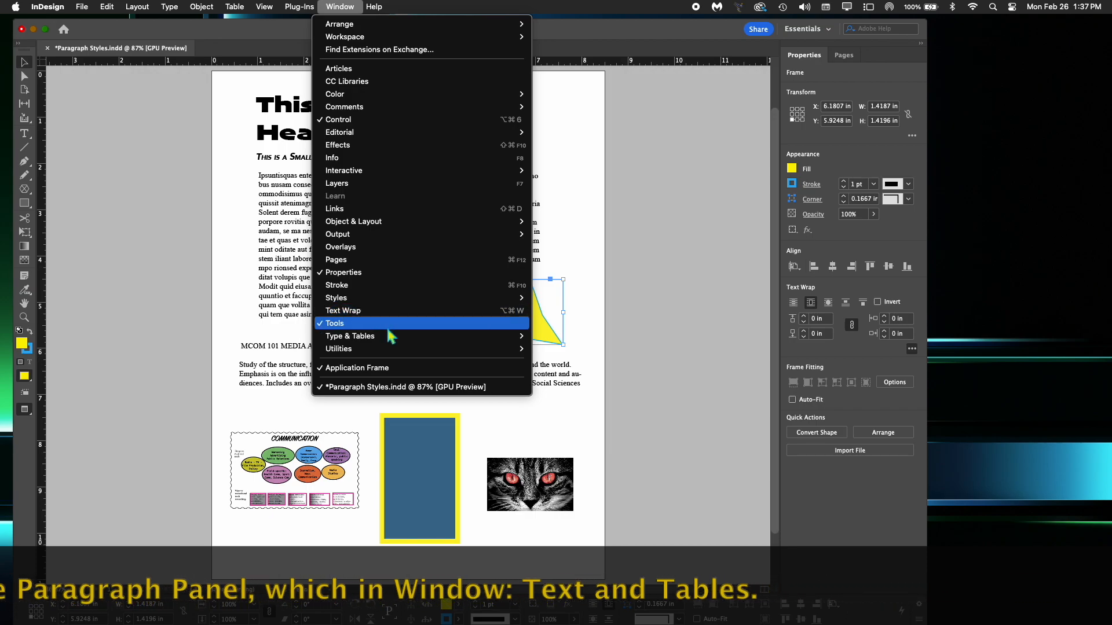
{"action": "mouse_move", "coordinate": [388, 341]}
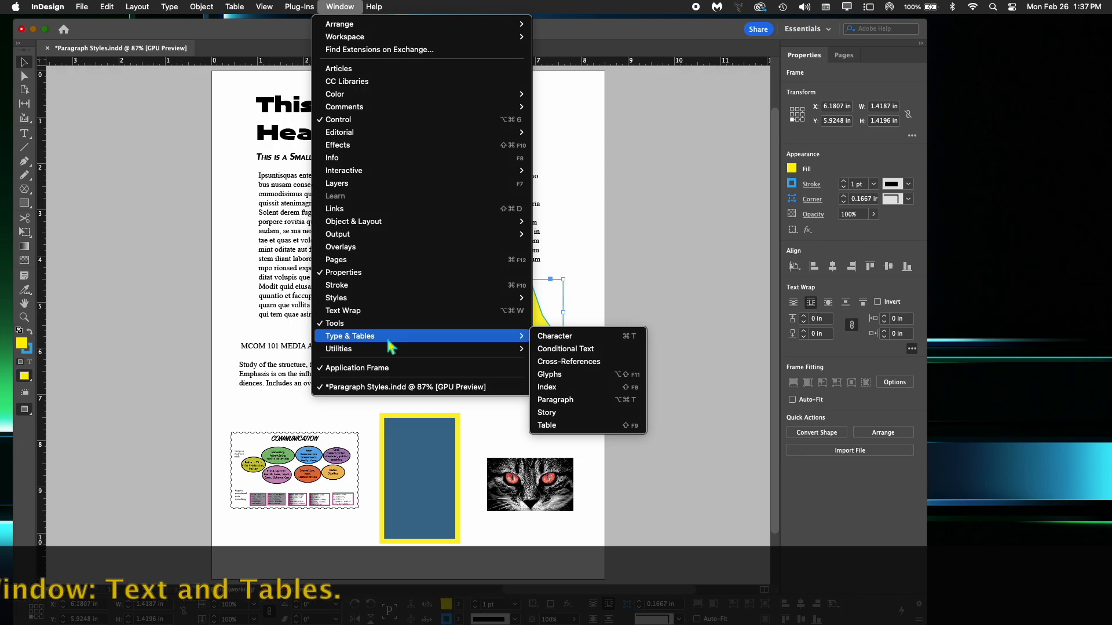
{"action": "left_click", "coordinate": [569, 400]}
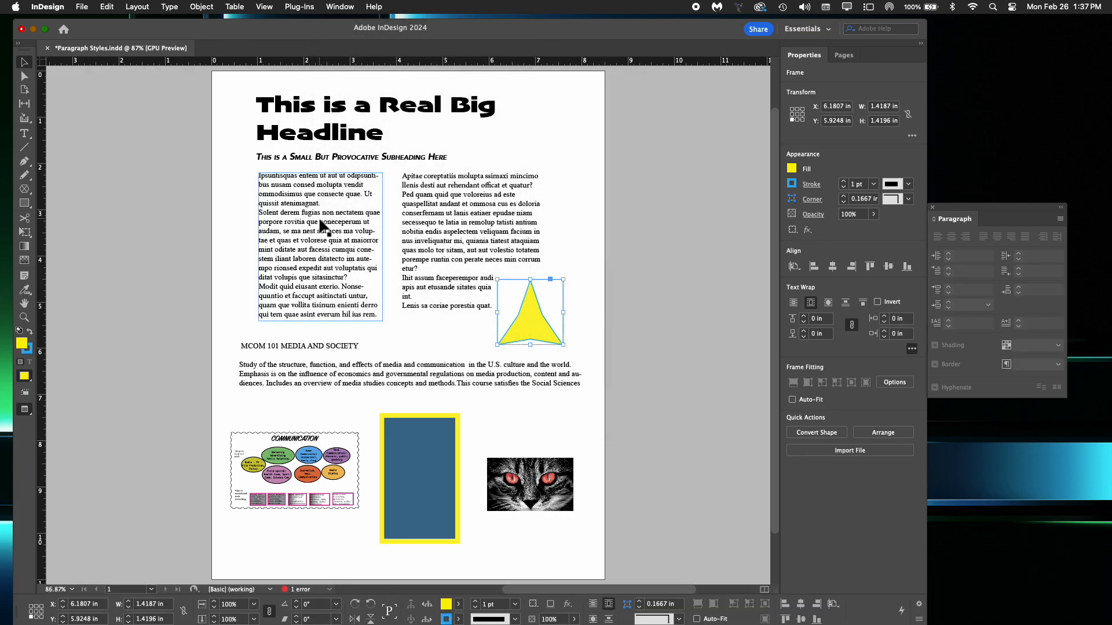
{"action": "double_click", "coordinate": [322, 224]}
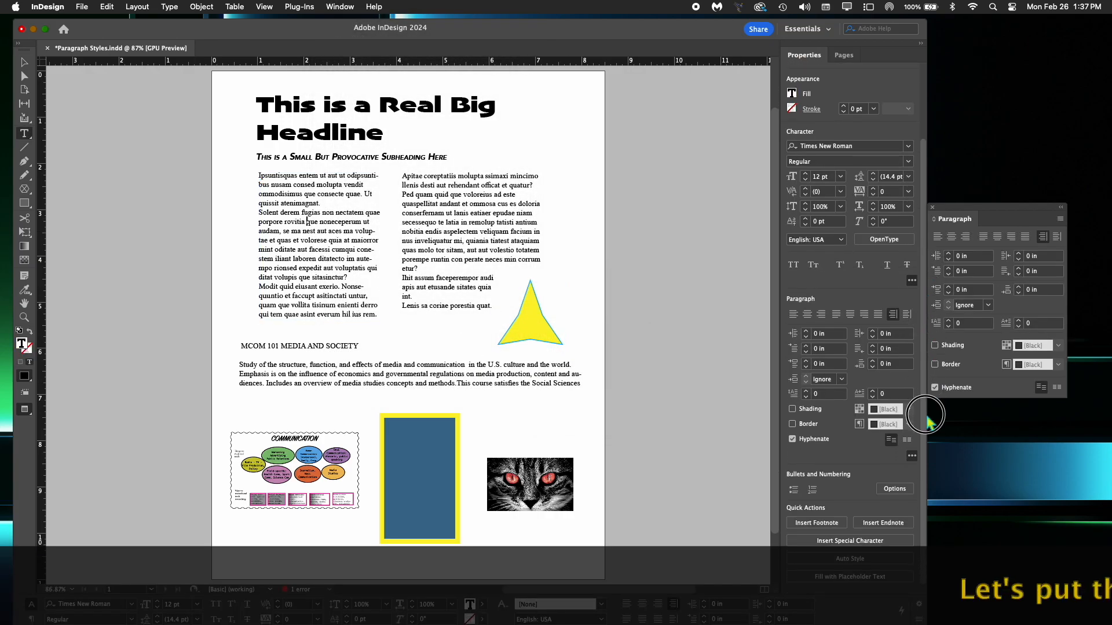
Step: Place the floating Paragraph controls level with the paragraph settings in Properties and look through their additional options
{"action": "left_click_drag", "start_coordinate": [987, 209], "coordinate": [965, 286]}
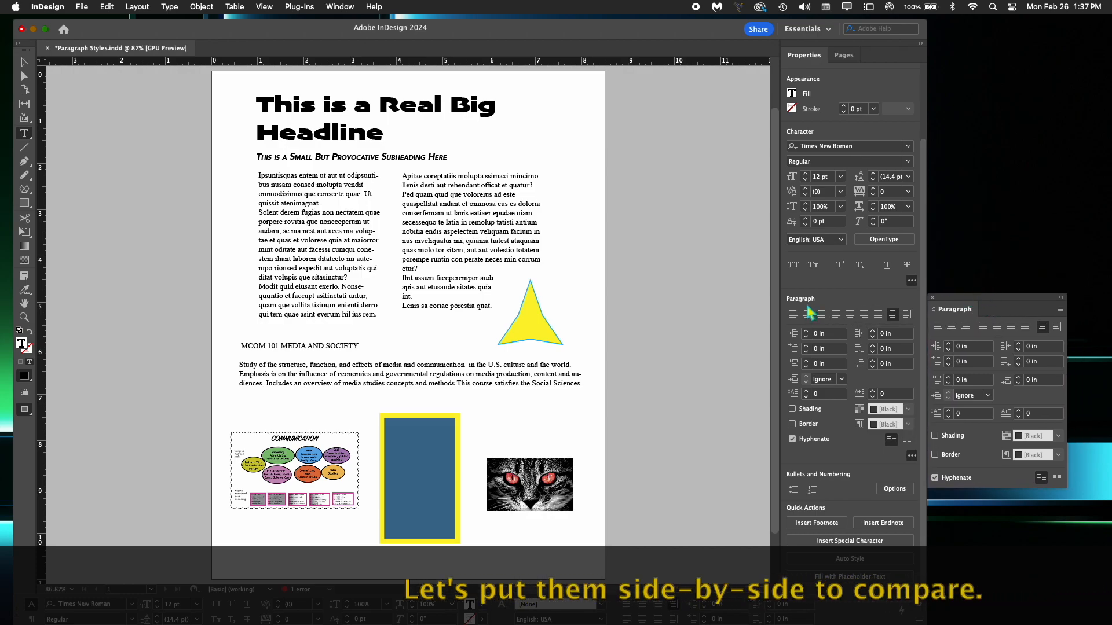
{"action": "left_click_drag", "start_coordinate": [974, 305], "coordinate": [974, 295]}
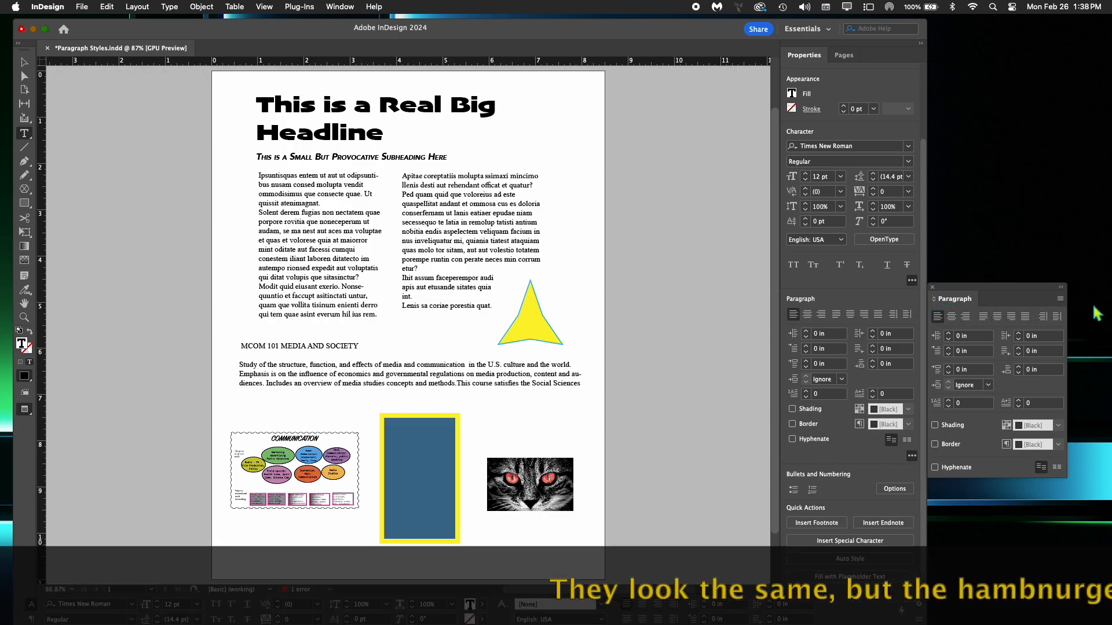
{"action": "left_click", "coordinate": [1060, 299]}
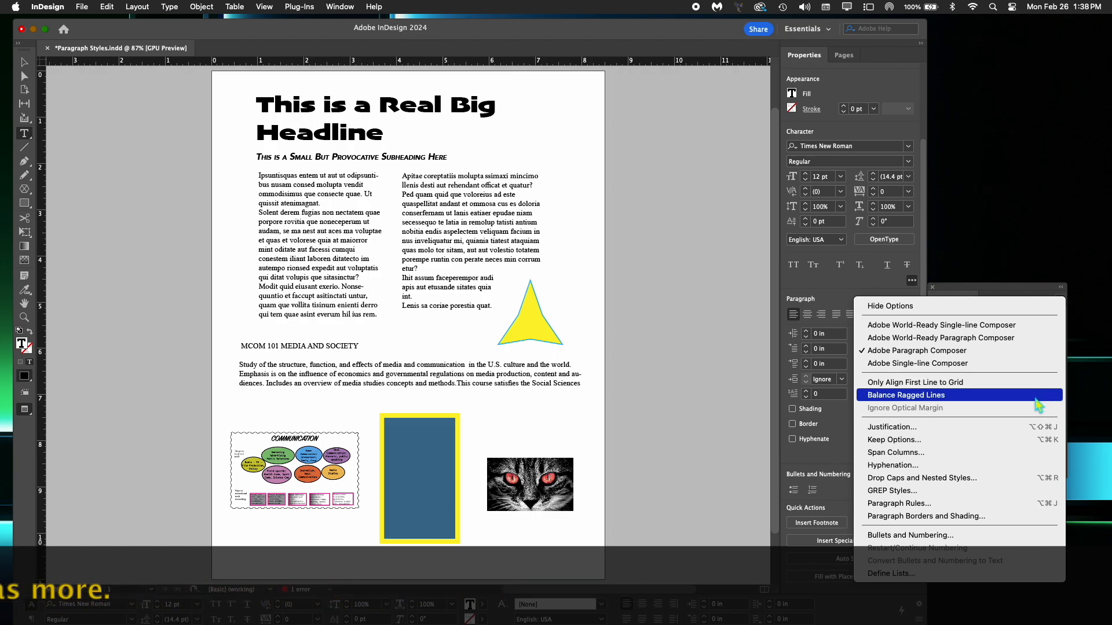
{"action": "left_click", "coordinate": [1035, 402]}
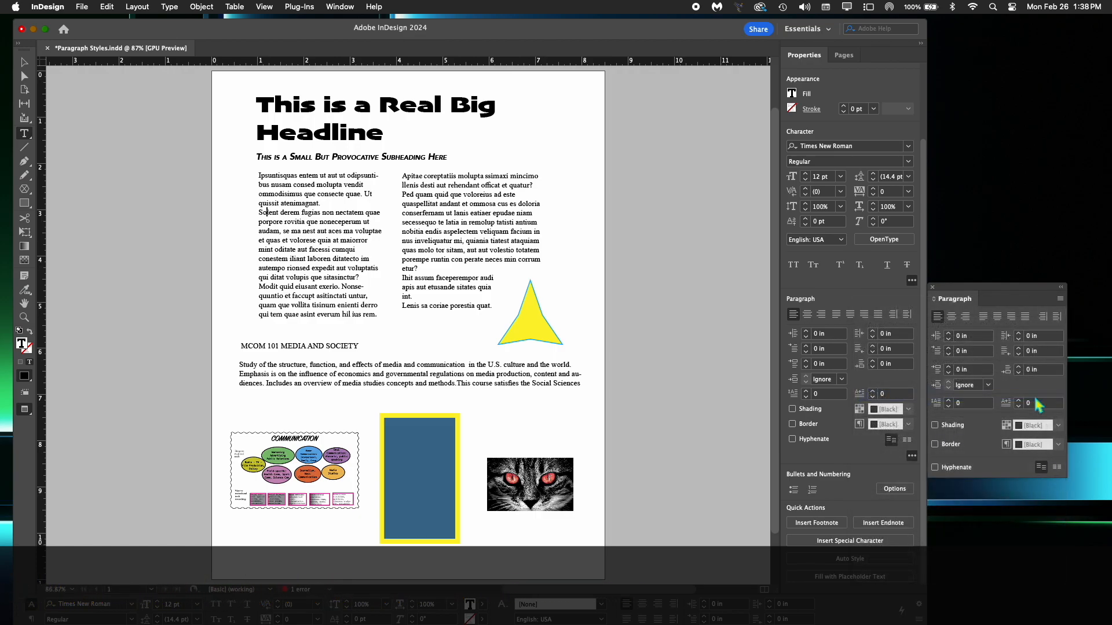
Step: Widen the first body text frame to about 3.28 in by extending its left edge, and deselect it
{"action": "left_click", "coordinate": [320, 296]}
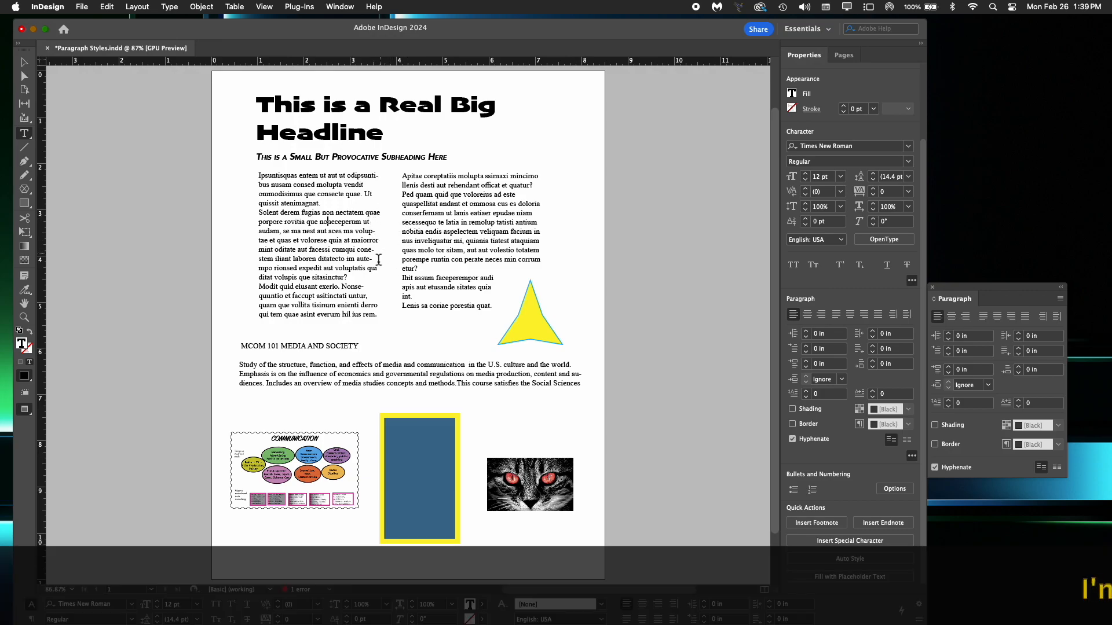
{"action": "key", "text": "Escape"}
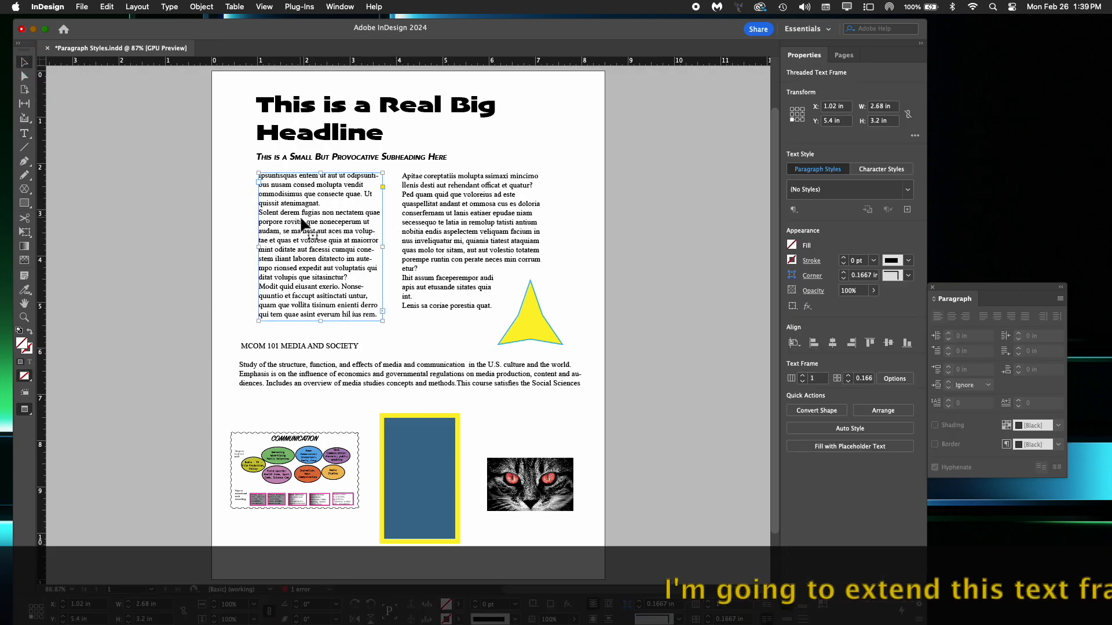
{"action": "left_click_drag", "start_coordinate": [257, 249], "coordinate": [232, 250]}
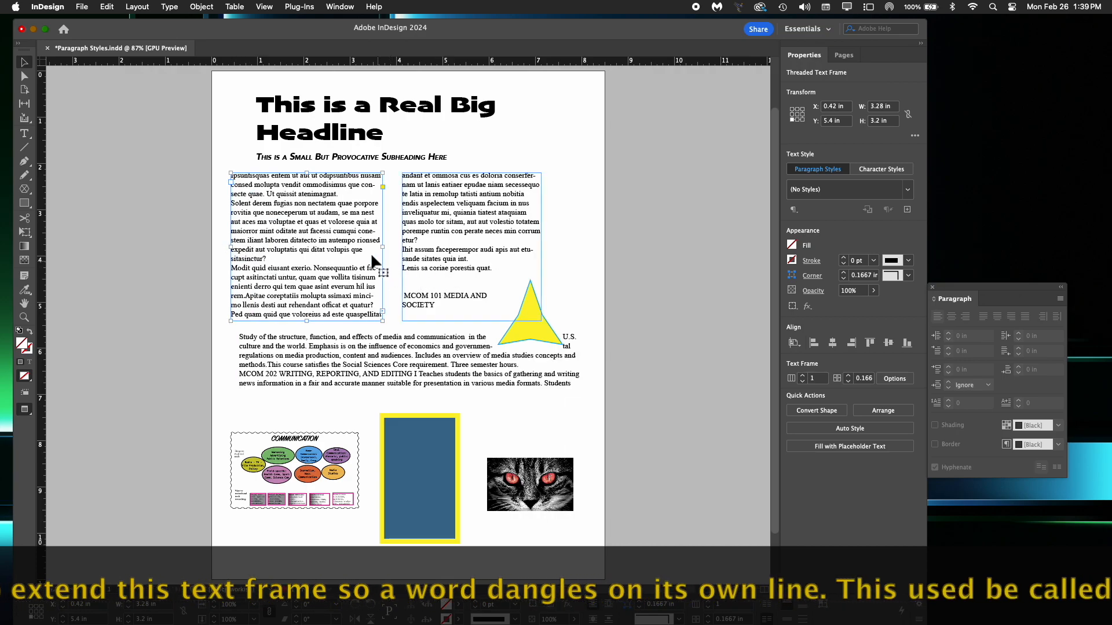
{"action": "left_click", "coordinate": [217, 114]}
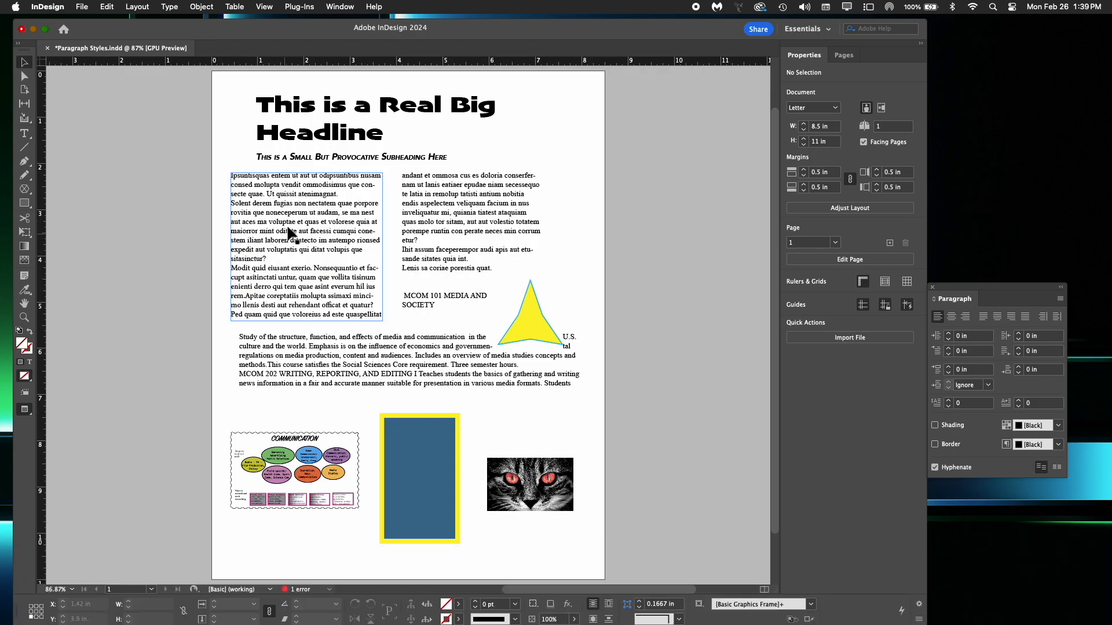
Step: Apply Balance Ragged Lines to the "Solent derem" paragraph in the first column
{"action": "double_click", "coordinate": [302, 242]}
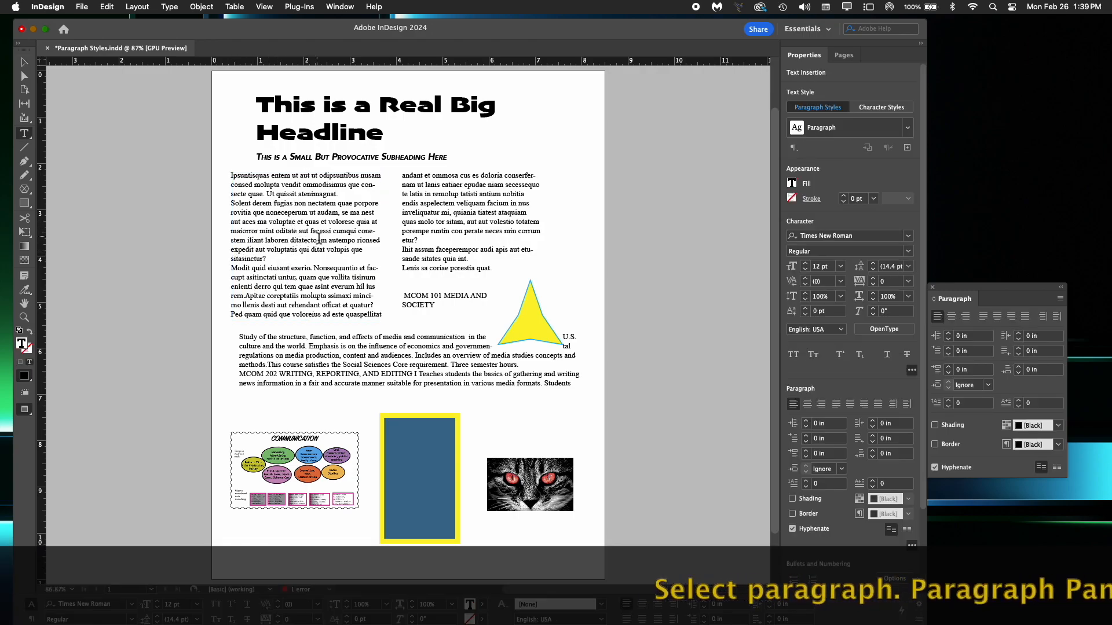
{"action": "left_click", "coordinate": [1060, 299]}
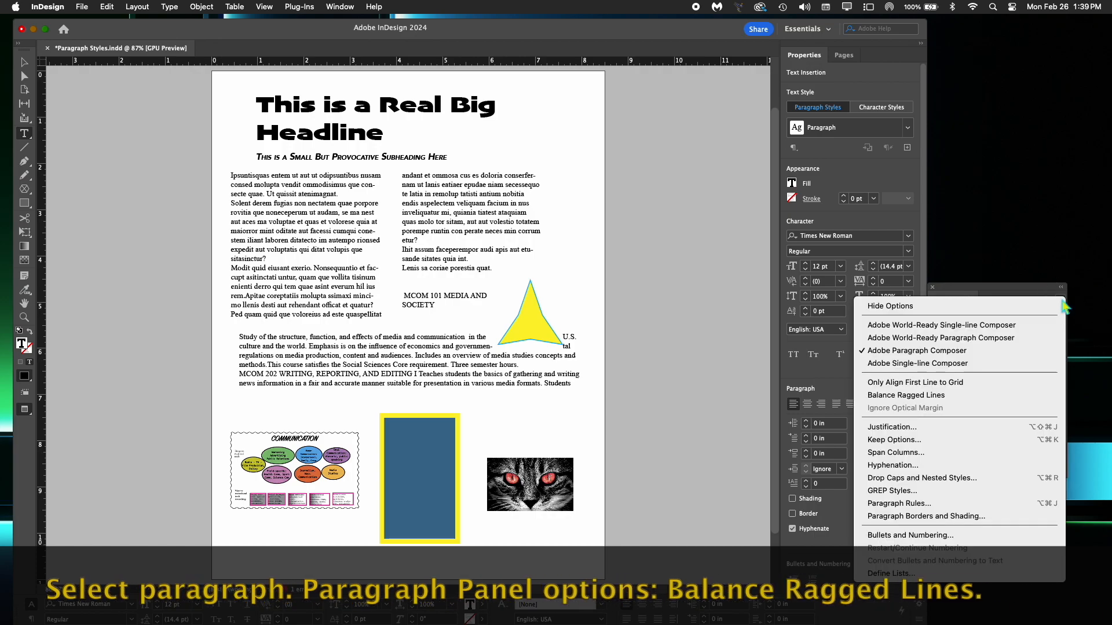
{"action": "left_click", "coordinate": [1003, 400]}
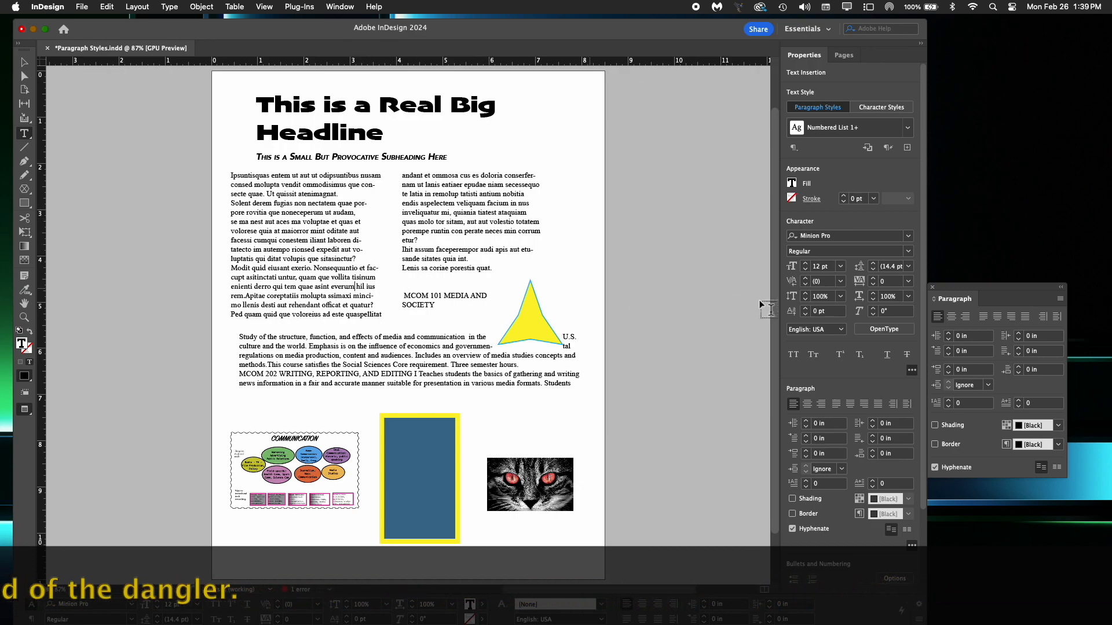
Step: Switch Balance Ragged Lines off and back on for the "Modit quid" paragraph in the first column
{"action": "left_click", "coordinate": [1060, 299]}
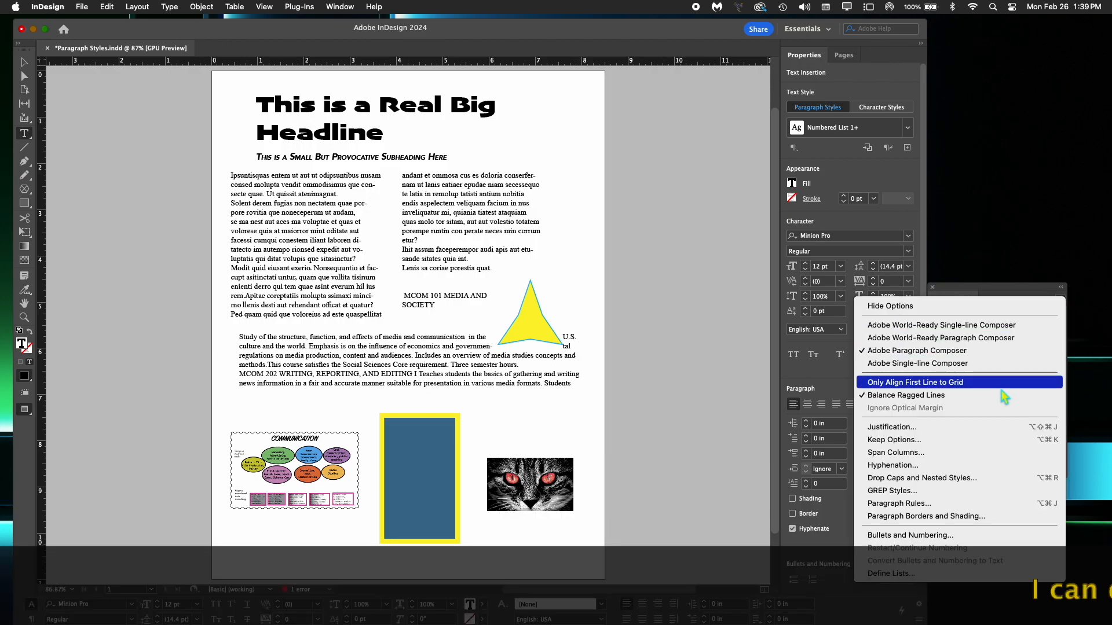
{"action": "left_click", "coordinate": [1001, 396]}
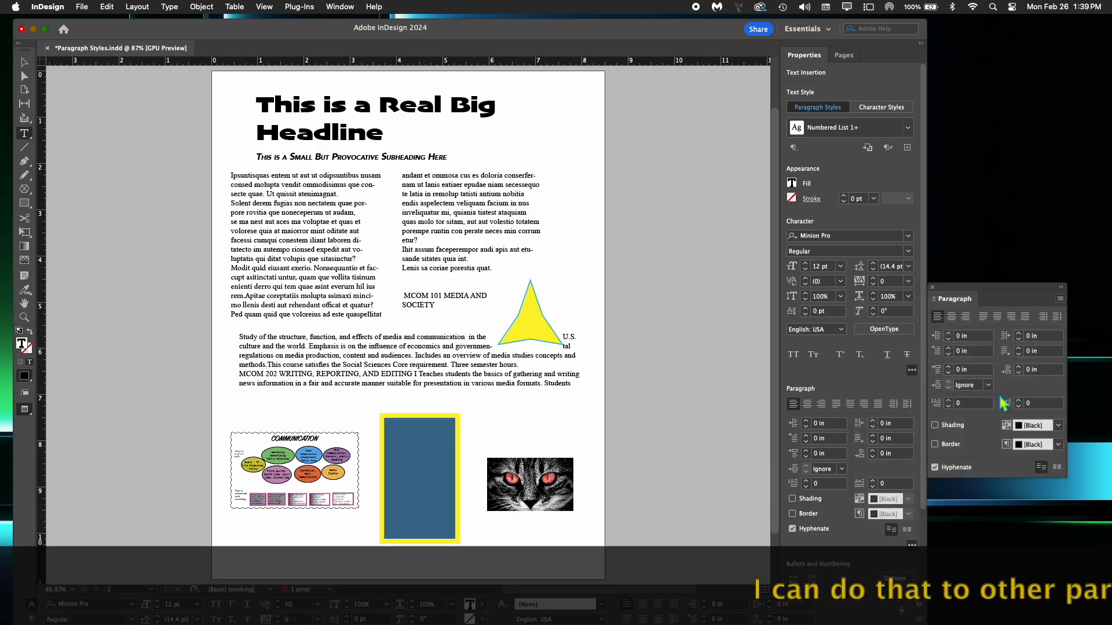
{"action": "left_click", "coordinate": [1060, 299]}
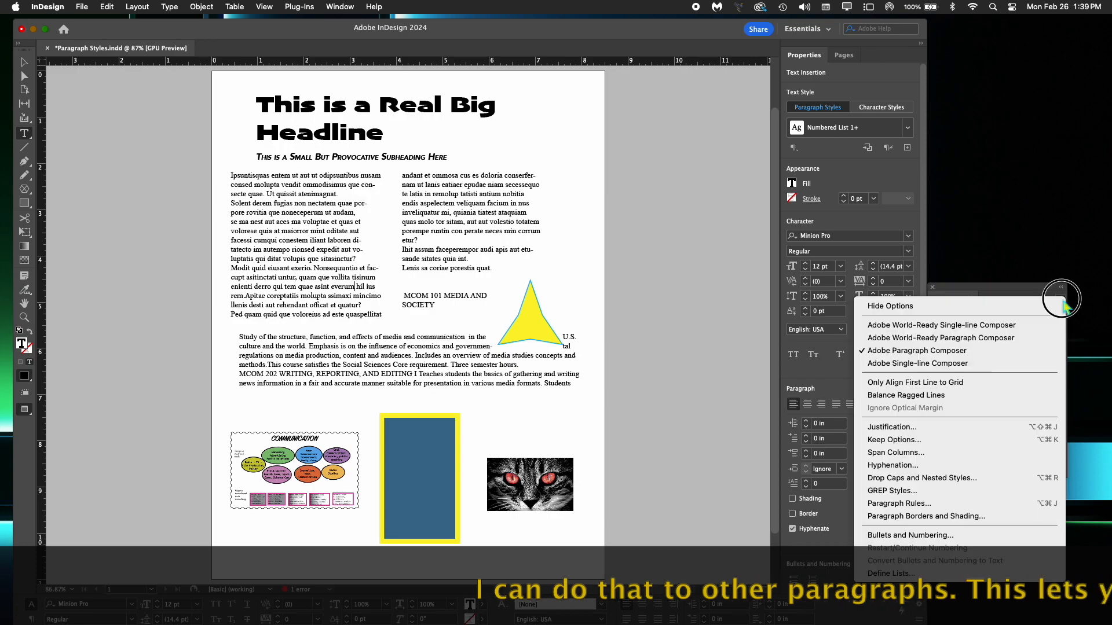
{"action": "left_click", "coordinate": [1000, 396]}
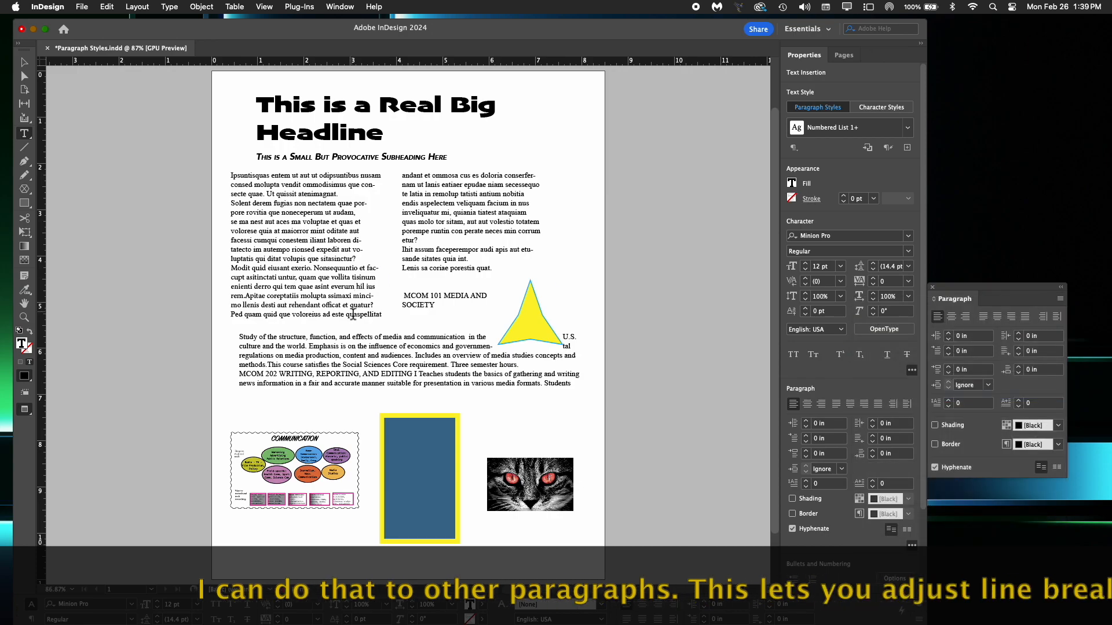
Step: Apply Balance Ragged Lines to the first two paragraphs in the second column and turn off hyphenation there
{"action": "left_click", "coordinate": [448, 220]}
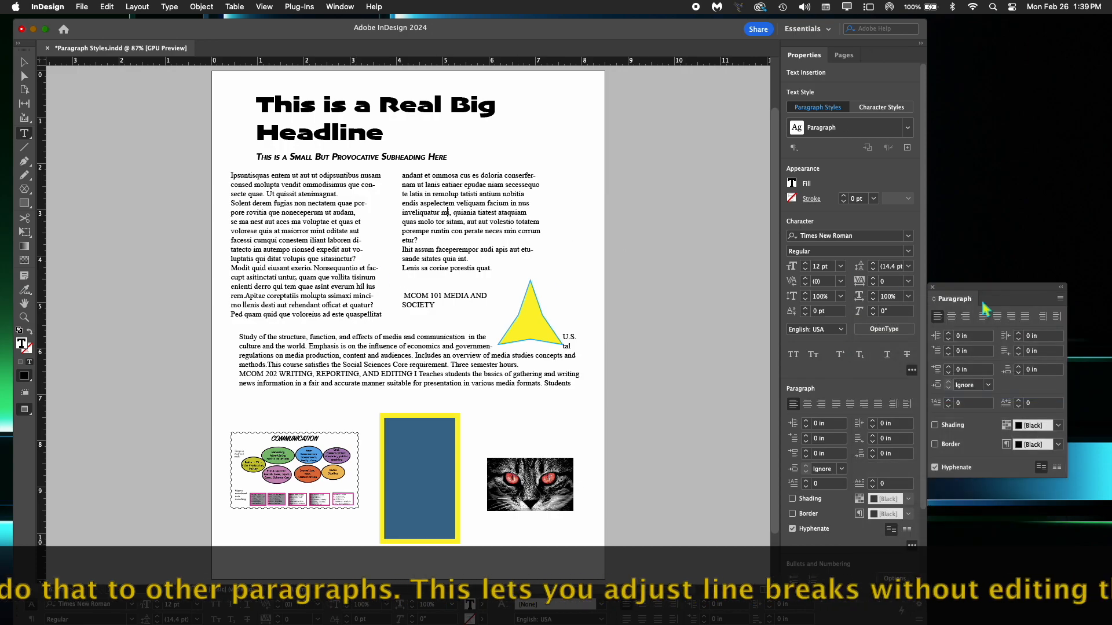
{"action": "left_click", "coordinate": [1060, 298]}
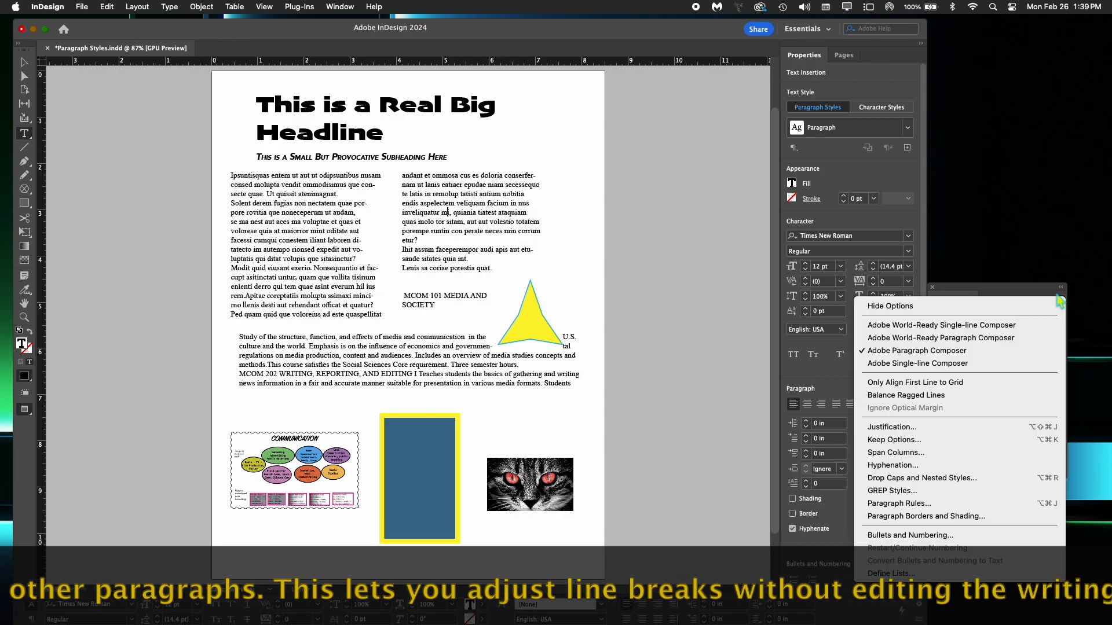
{"action": "left_click", "coordinate": [1007, 398]}
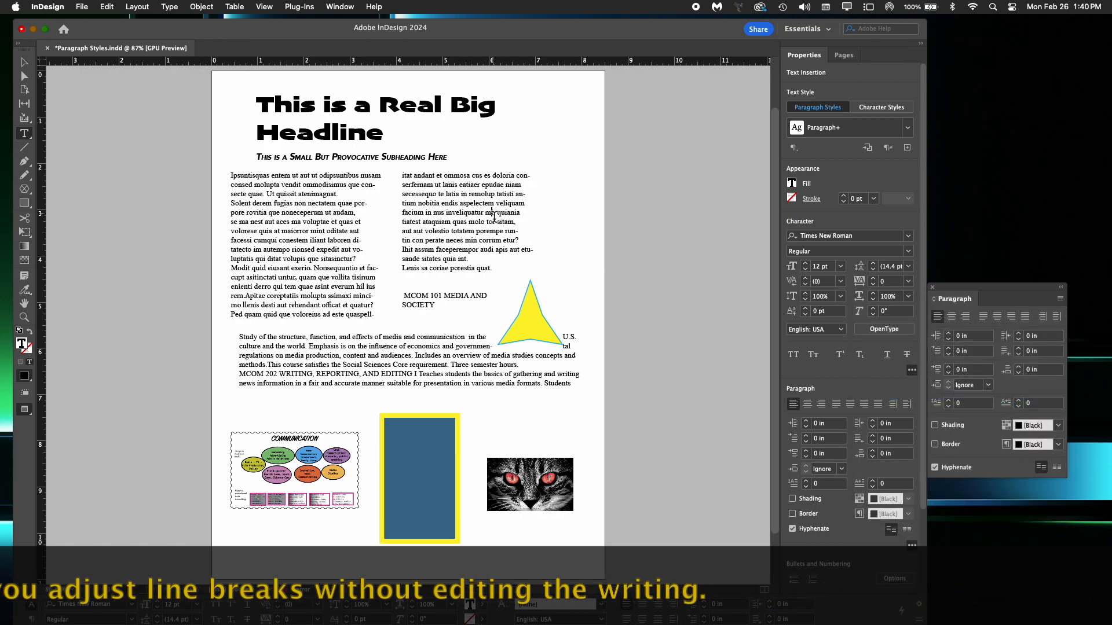
{"action": "left_click", "coordinate": [492, 248]}
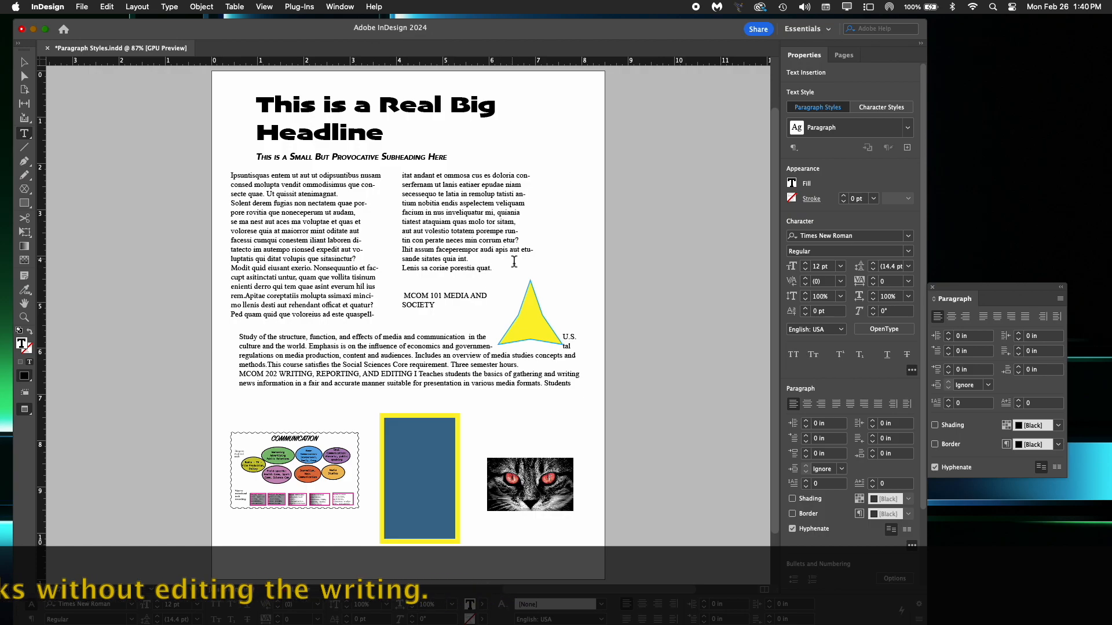
{"action": "left_click", "coordinate": [1060, 299]}
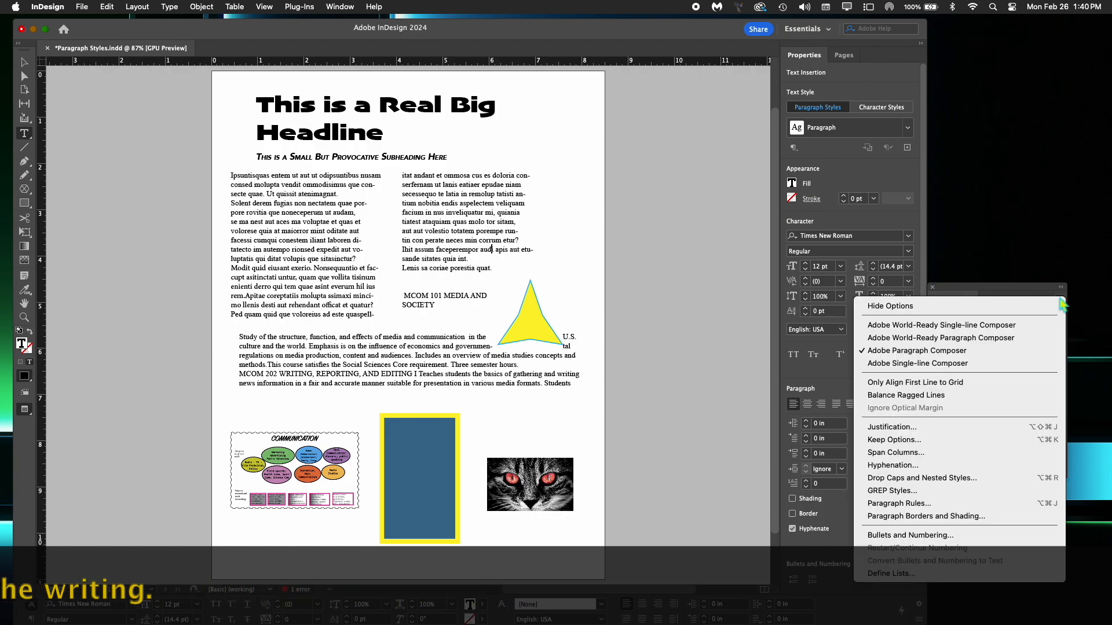
{"action": "left_click", "coordinate": [994, 397]}
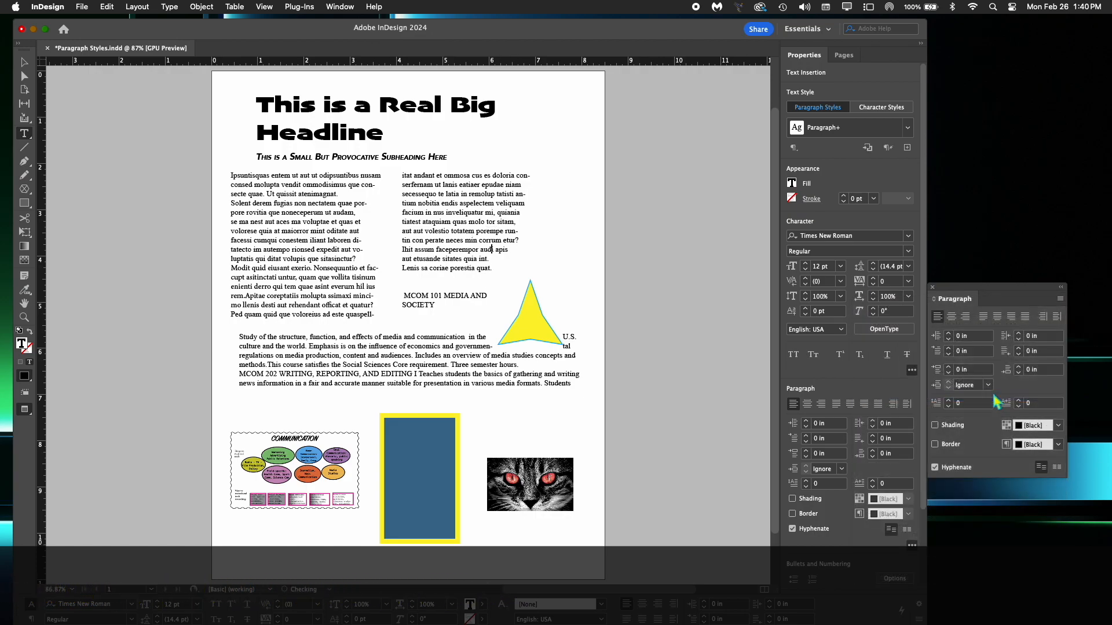
{"action": "left_click", "coordinate": [935, 468]}
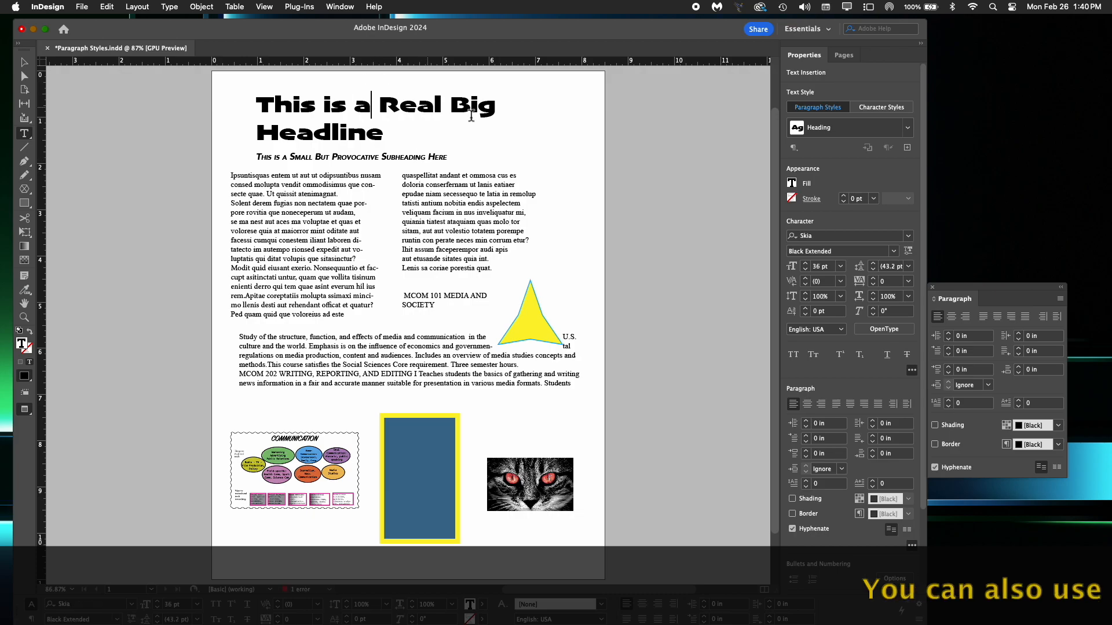
Step: Try Balance Ragged Lines on the two-line headline and undo it
{"action": "left_click", "coordinate": [1060, 299]}
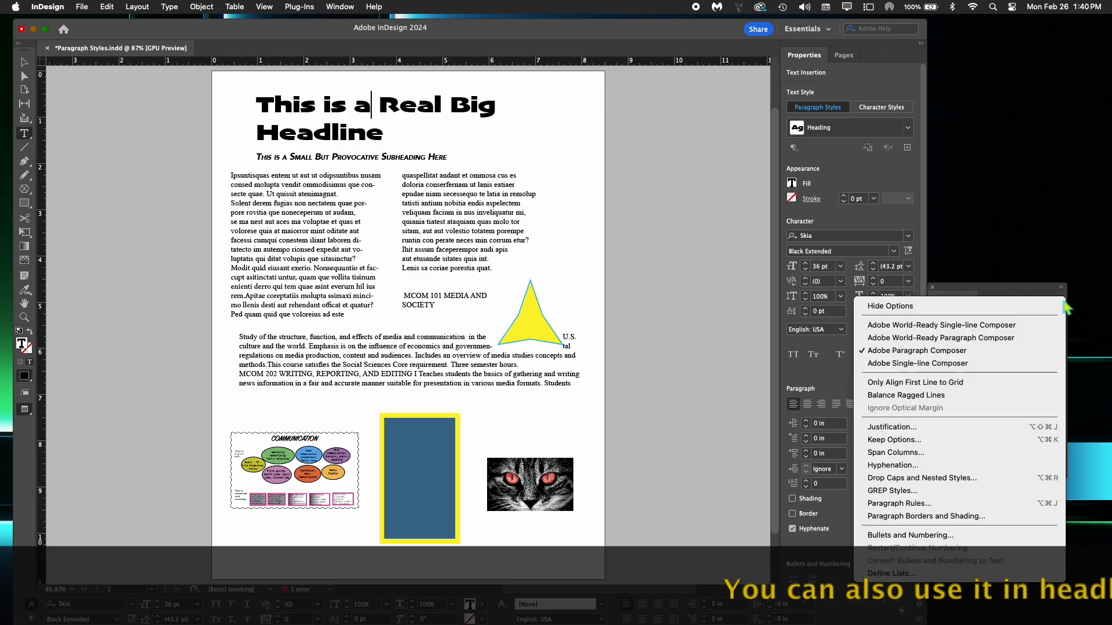
{"action": "left_click", "coordinate": [1033, 396]}
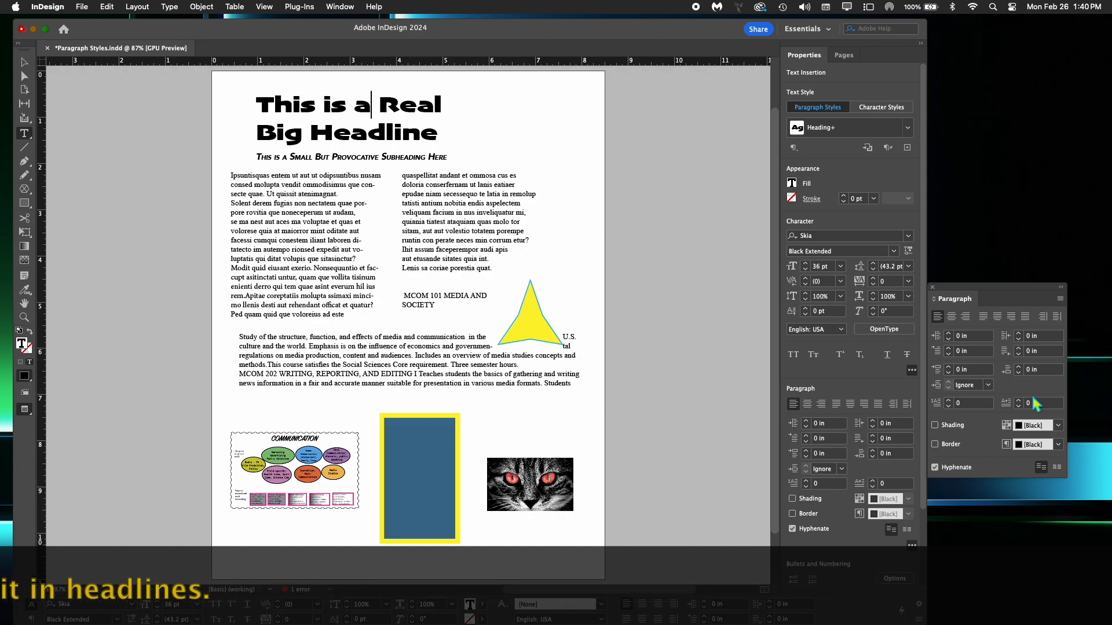
{"action": "key", "text": "super+z"}
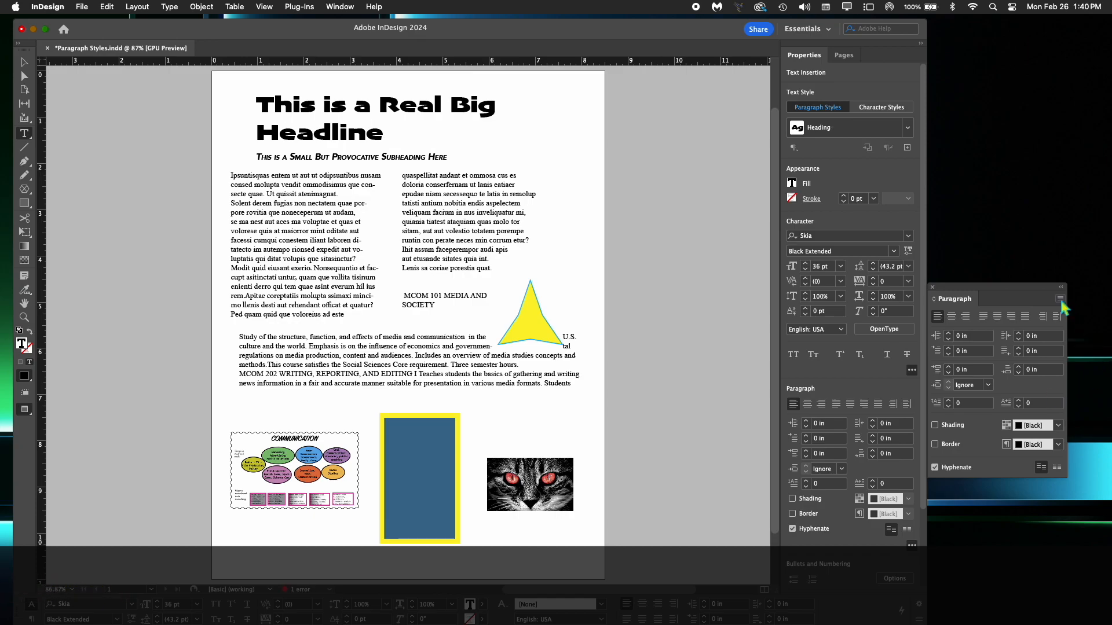
Step: Apply Balance Ragged Lines to the headline
{"action": "left_click", "coordinate": [1060, 300]}
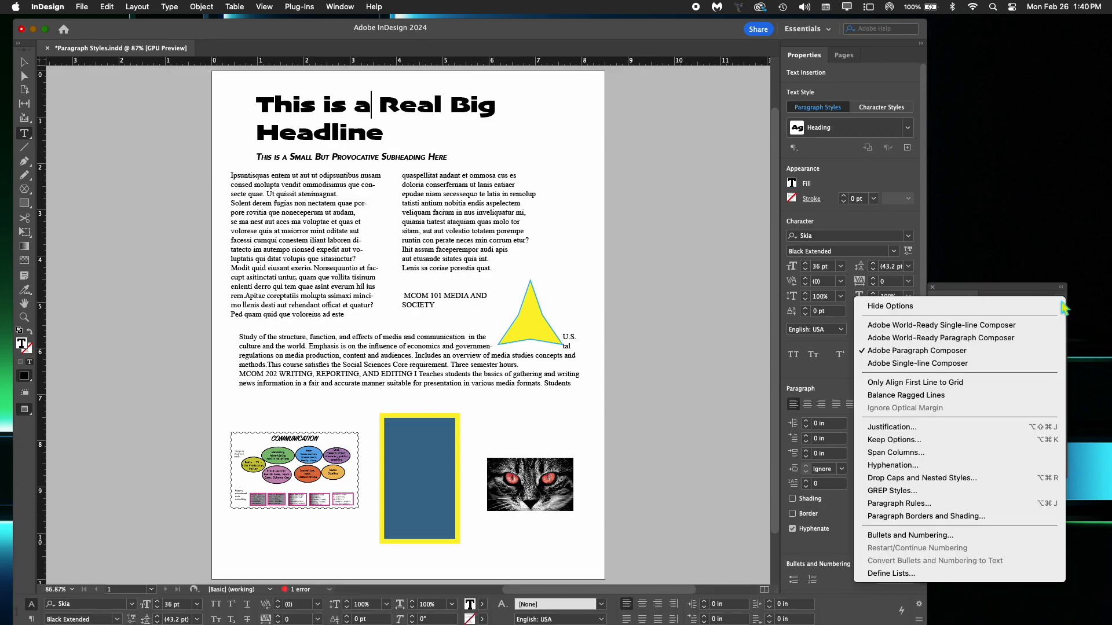
{"action": "left_click", "coordinate": [1016, 405]}
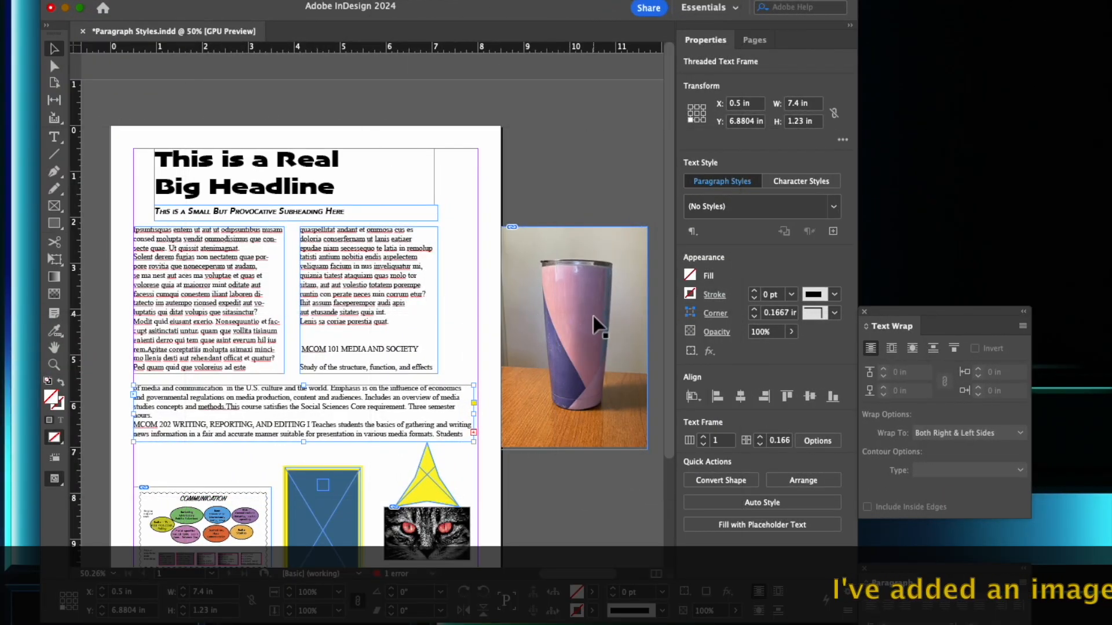
Step: Select the tumbler photo beside the page, and collapse and expand the hidden text wrap settings in Properties
{"action": "mouse_move", "coordinate": [596, 325]}
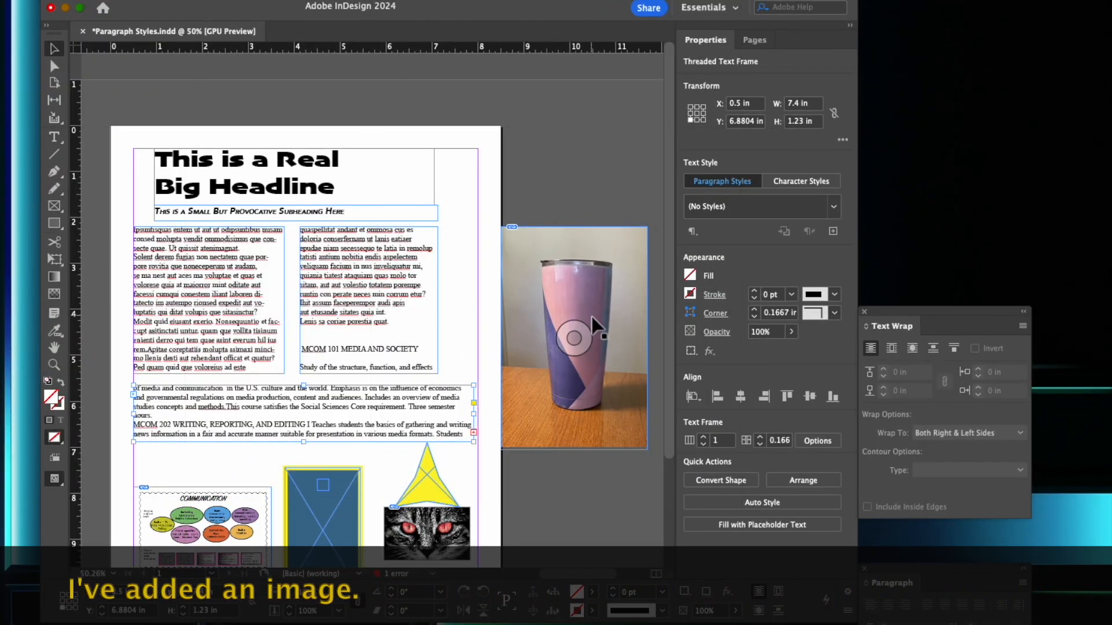
{"action": "left_click", "coordinate": [592, 318]}
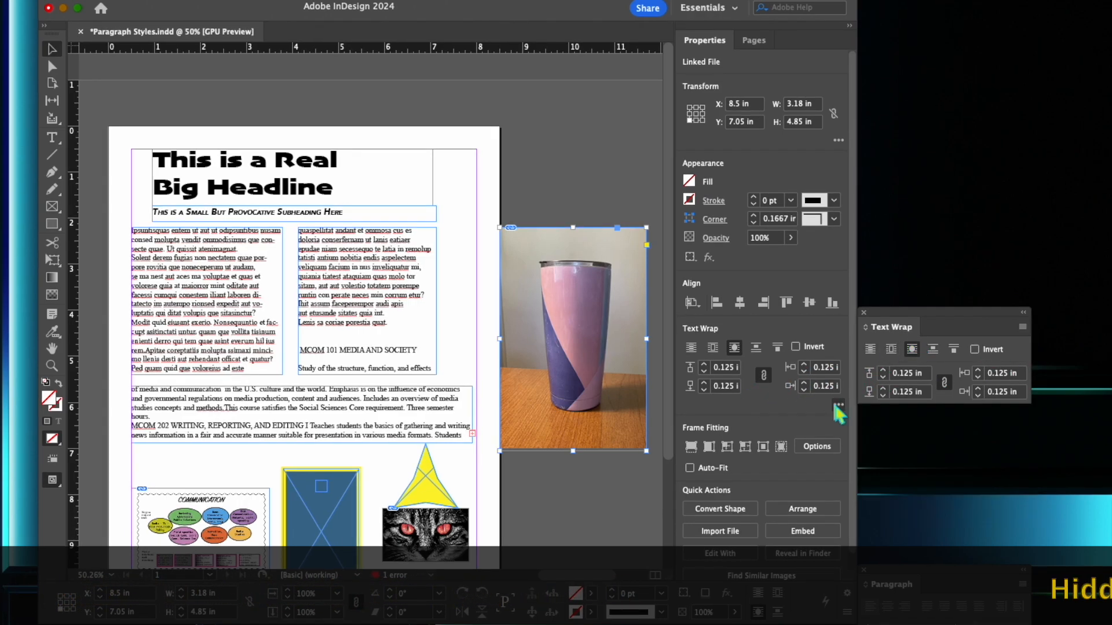
{"action": "left_click", "coordinate": [837, 405]}
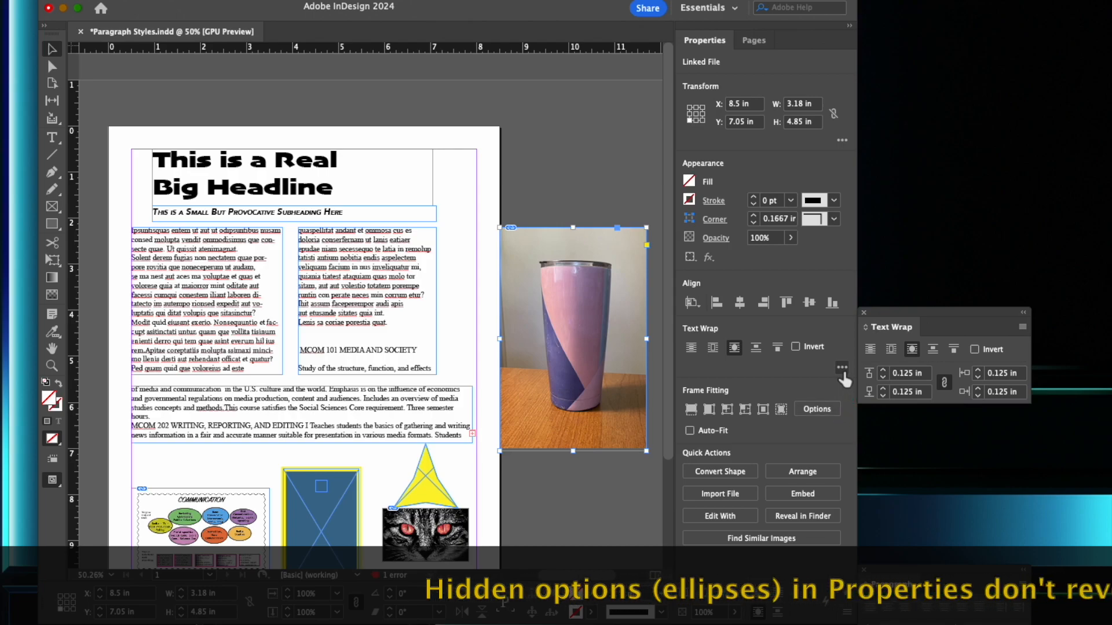
{"action": "left_click", "coordinate": [842, 369]}
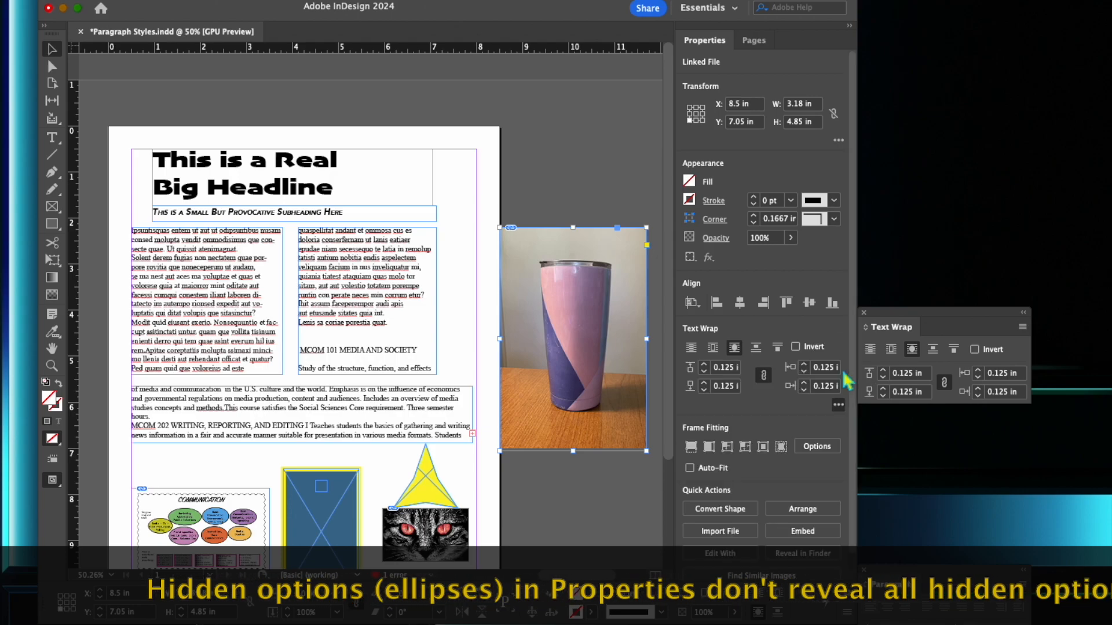
Step: Show the extra wrap and contour options in the separate Text Wrap controls and view the Wrap To choices
{"action": "left_click", "coordinate": [1022, 328]}
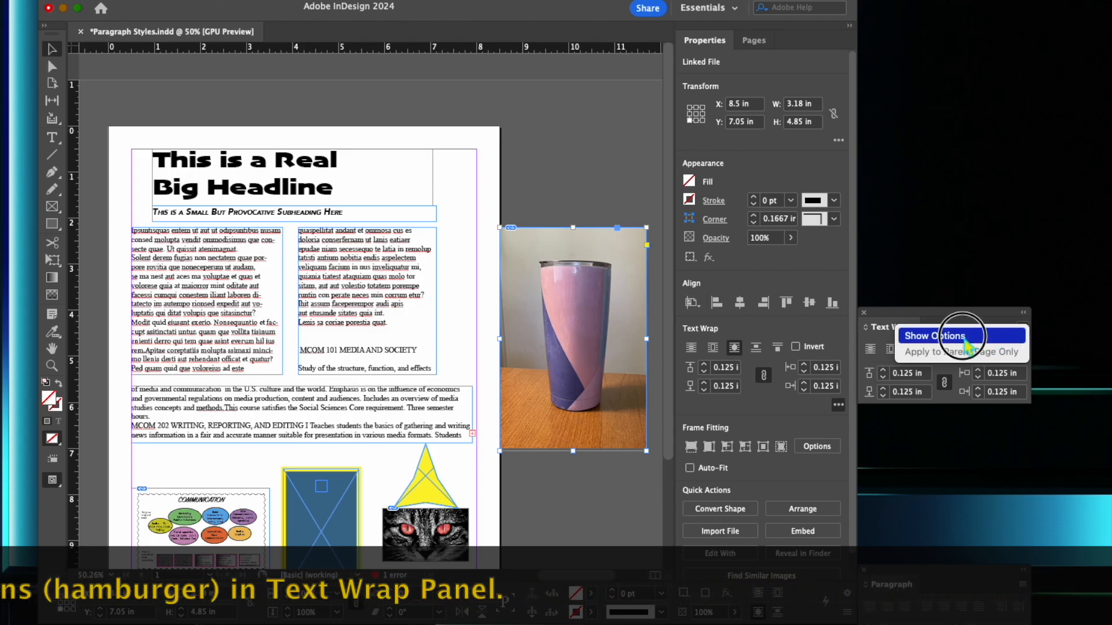
{"action": "left_click", "coordinate": [965, 340]}
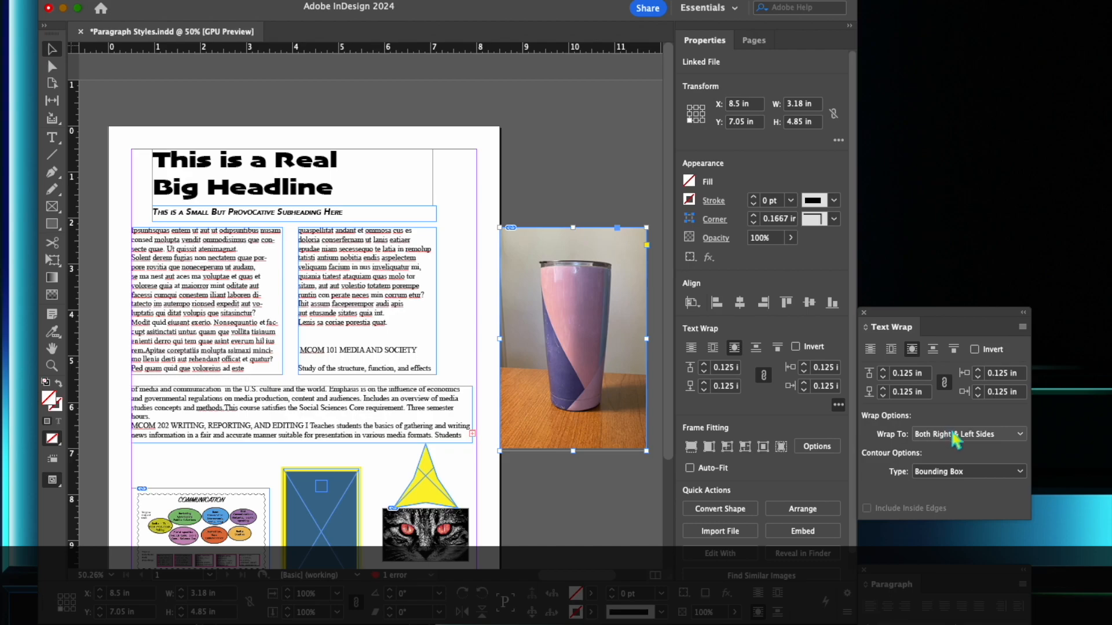
{"action": "left_click", "coordinate": [956, 434]}
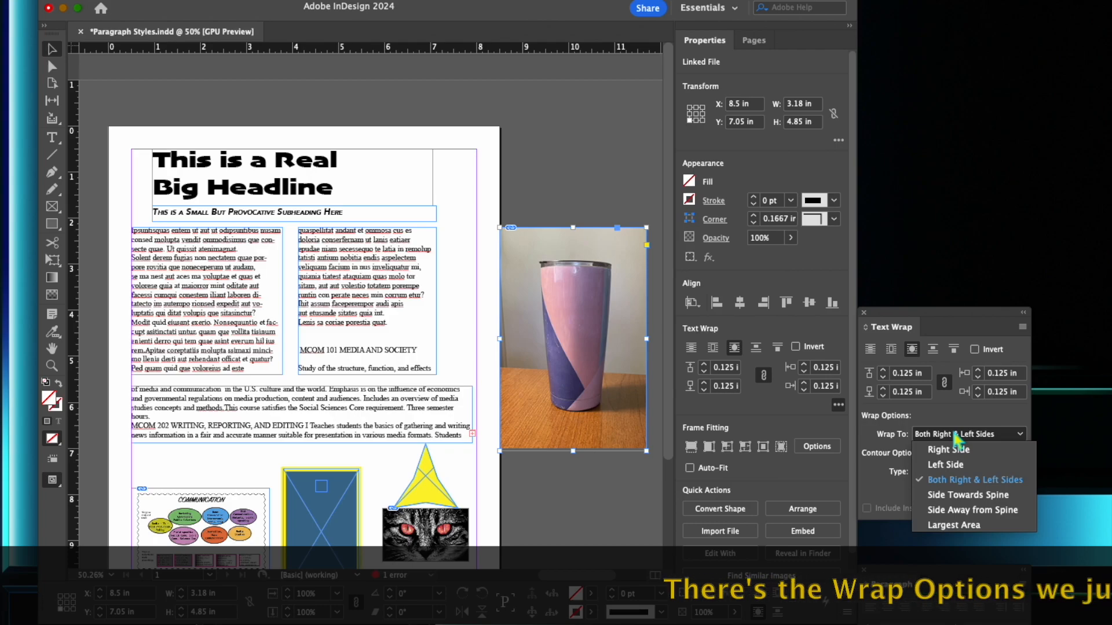
{"action": "left_click", "coordinate": [954, 436]}
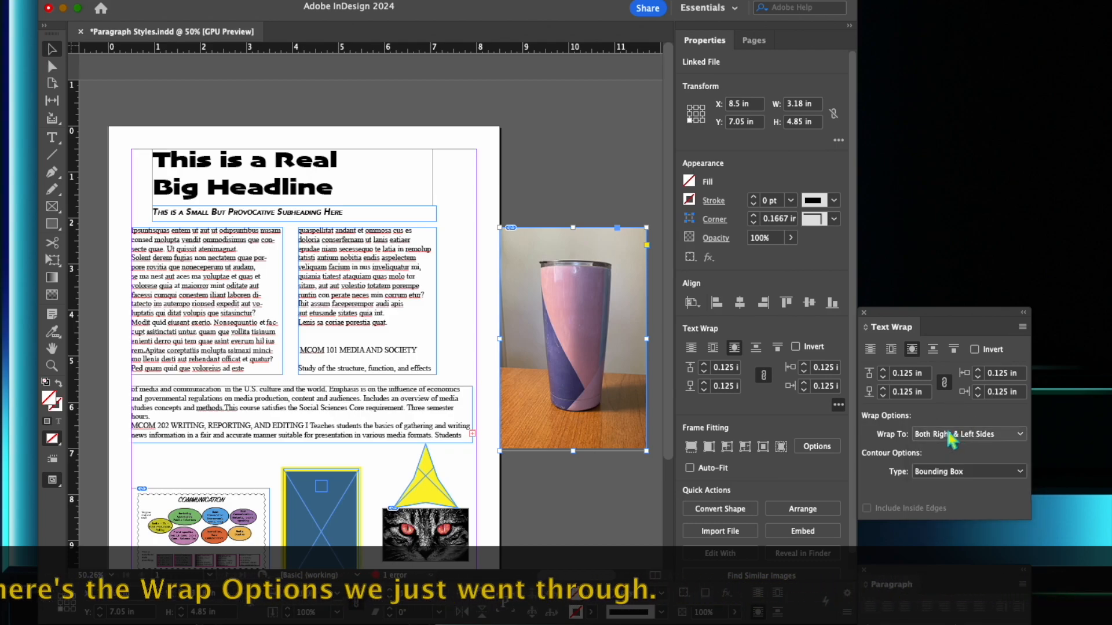
Step: View the contour types for the tumbler photo's text wrap, and set the type to Select Subject with the photo placed over the text columns
{"action": "left_click", "coordinate": [963, 473]}
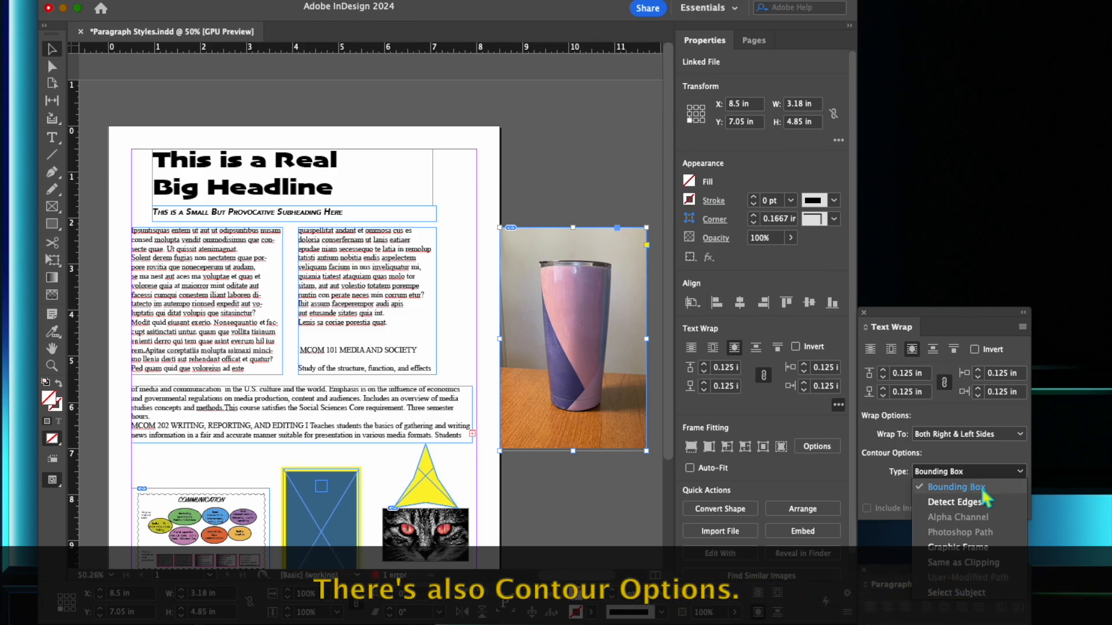
{"action": "left_click", "coordinate": [926, 488]}
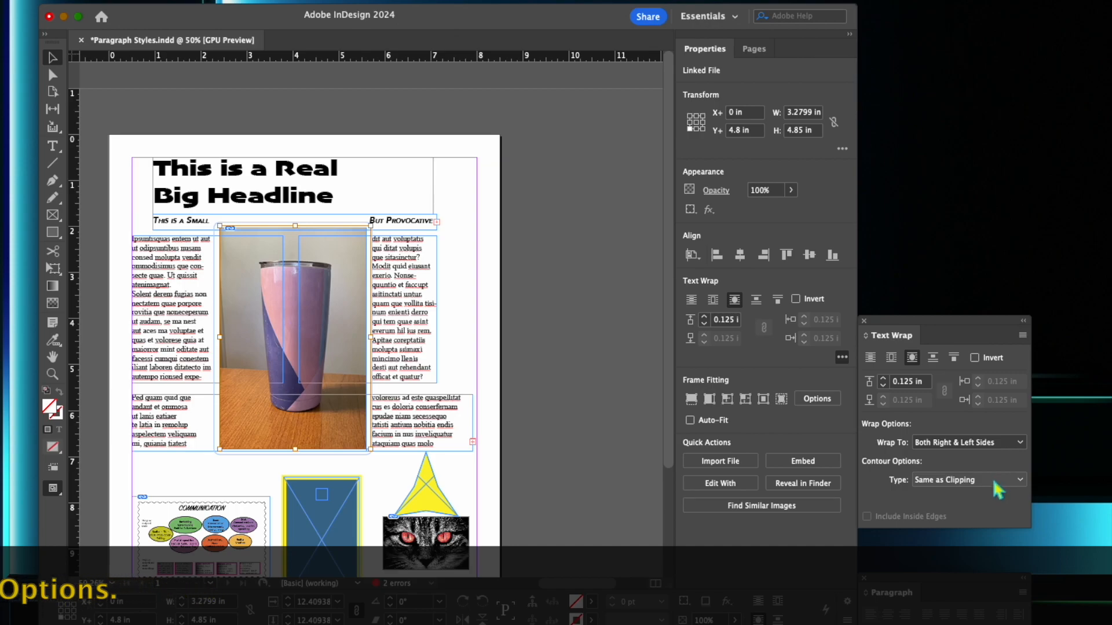
{"action": "left_click", "coordinate": [998, 481]}
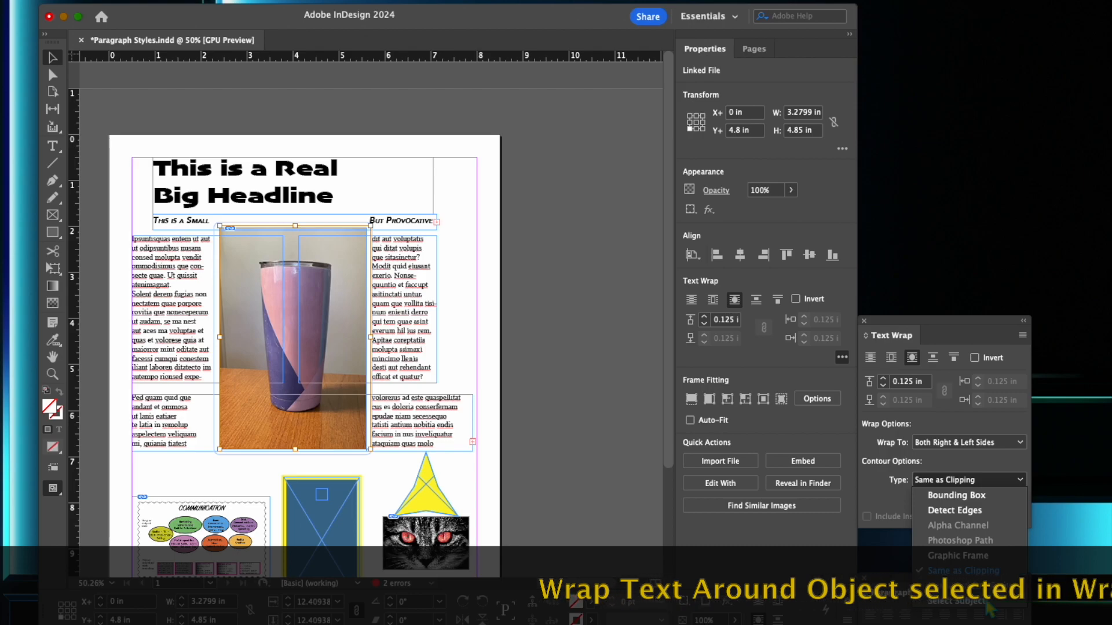
{"action": "left_click", "coordinate": [987, 602]}
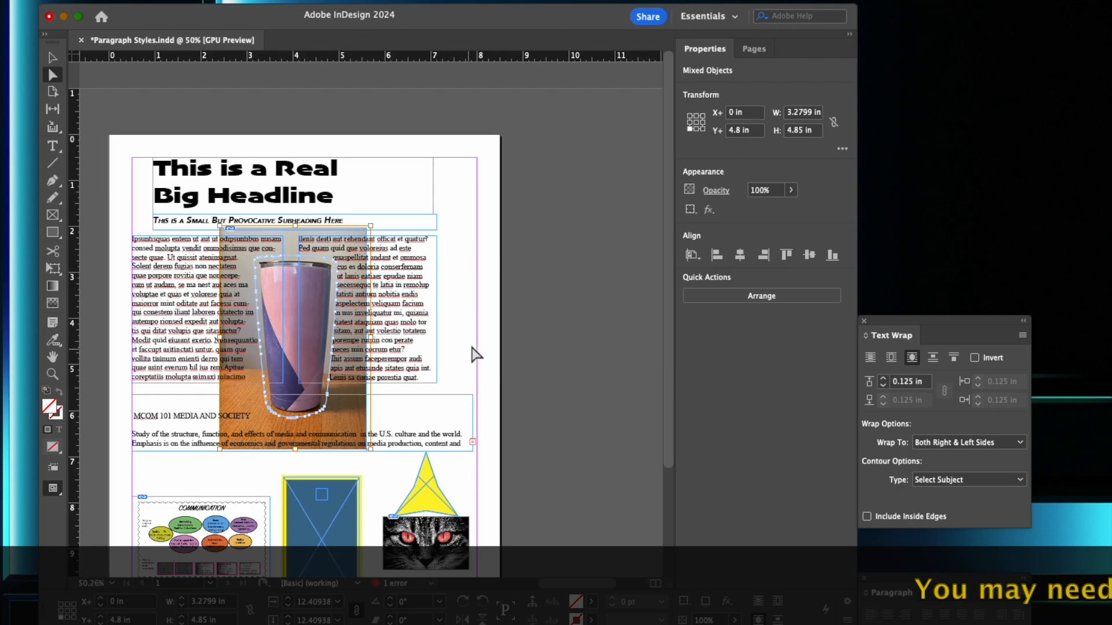
Step: Preview the page without frame edges and guides to check the text around the tumbler, and return to the normal view
{"action": "key", "text": "w"}
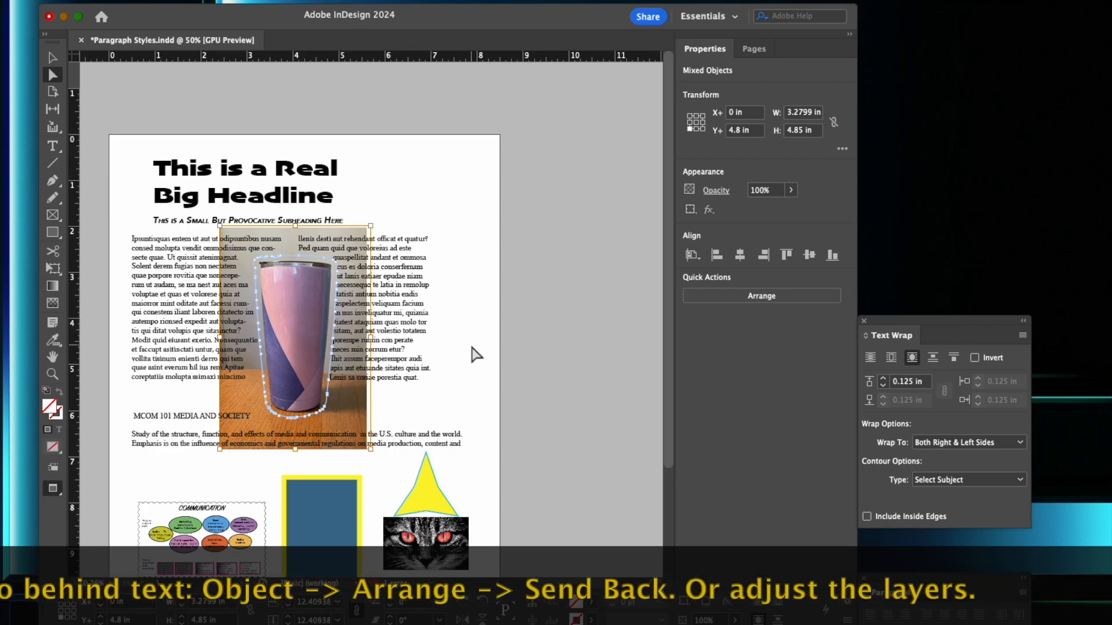
{"action": "key", "text": "w"}
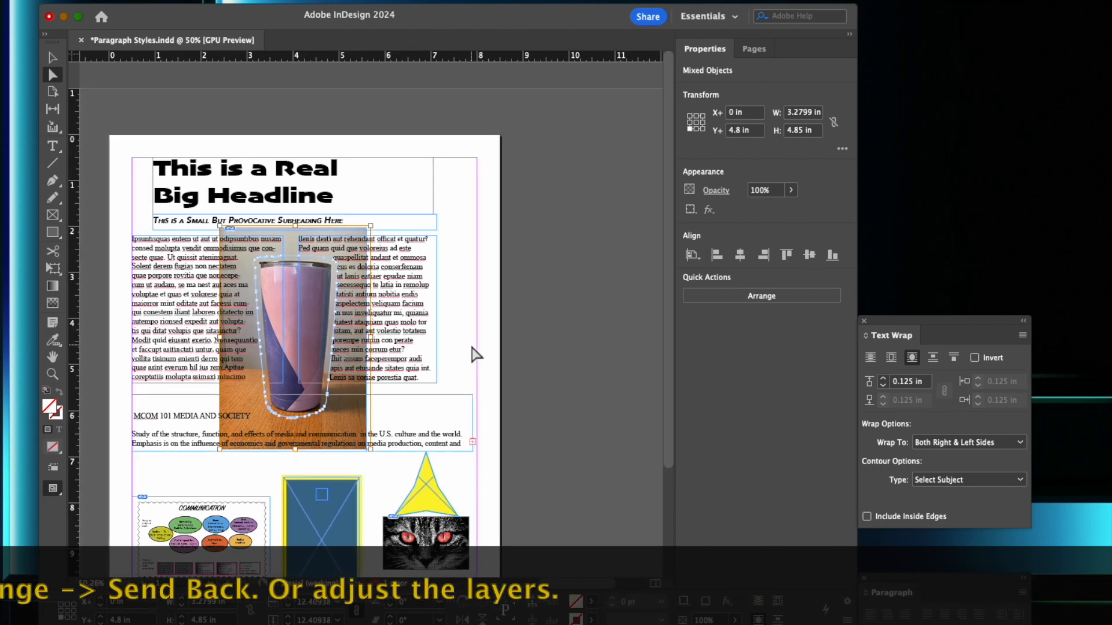
{"action": "key", "text": "w"}
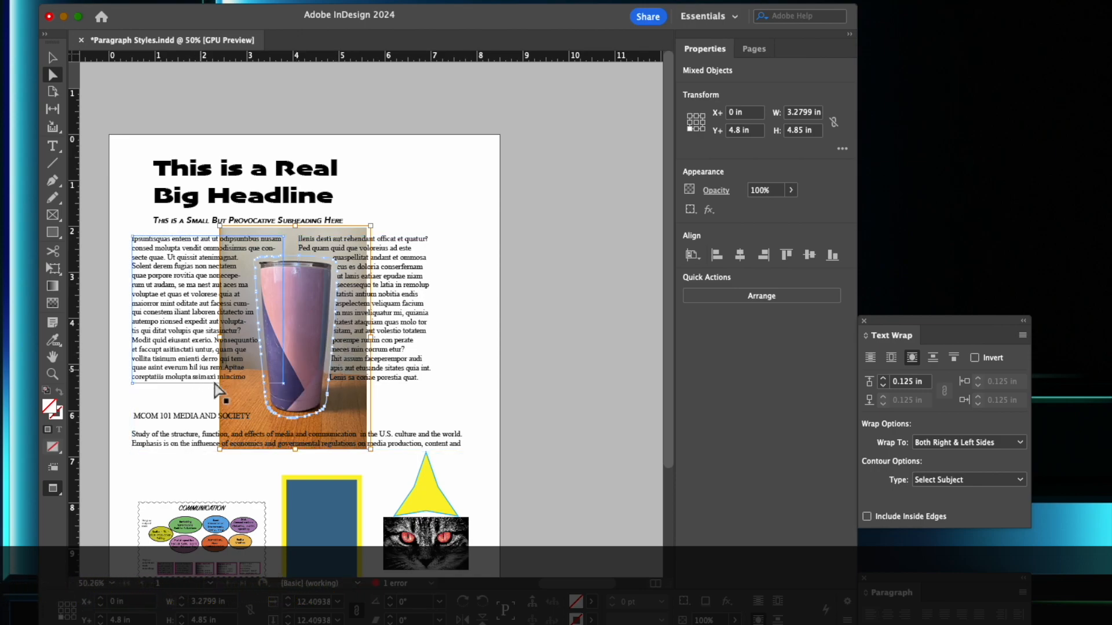
{"action": "key", "text": "w"}
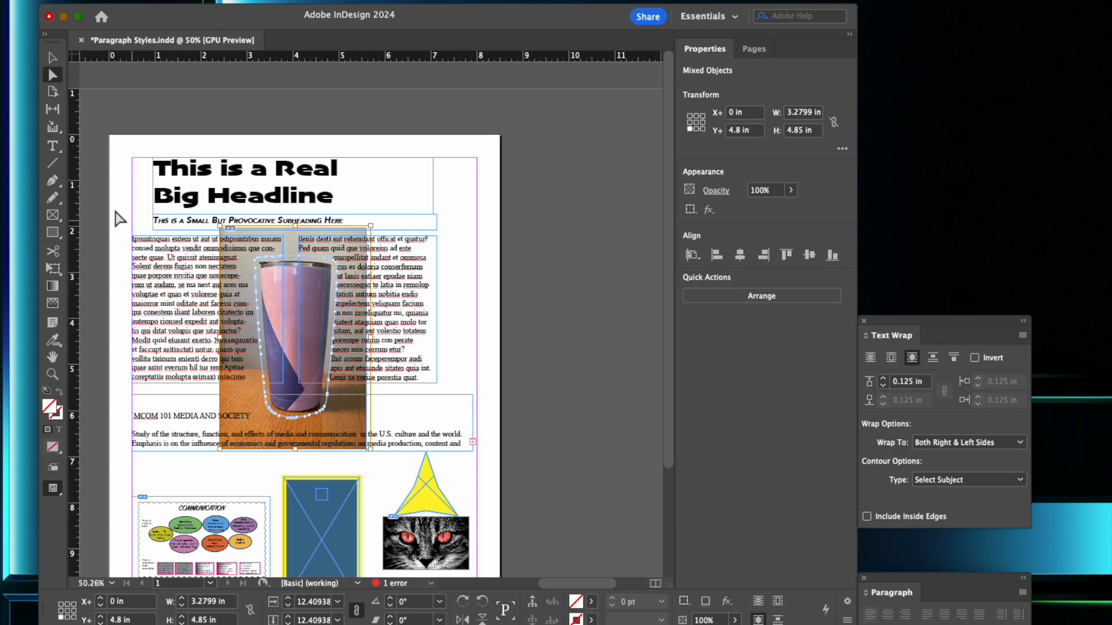
Step: Activate the Pen tool for adjusting the path around the tumbler, and switch back to a selection tool
{"action": "left_click", "coordinate": [52, 183]}
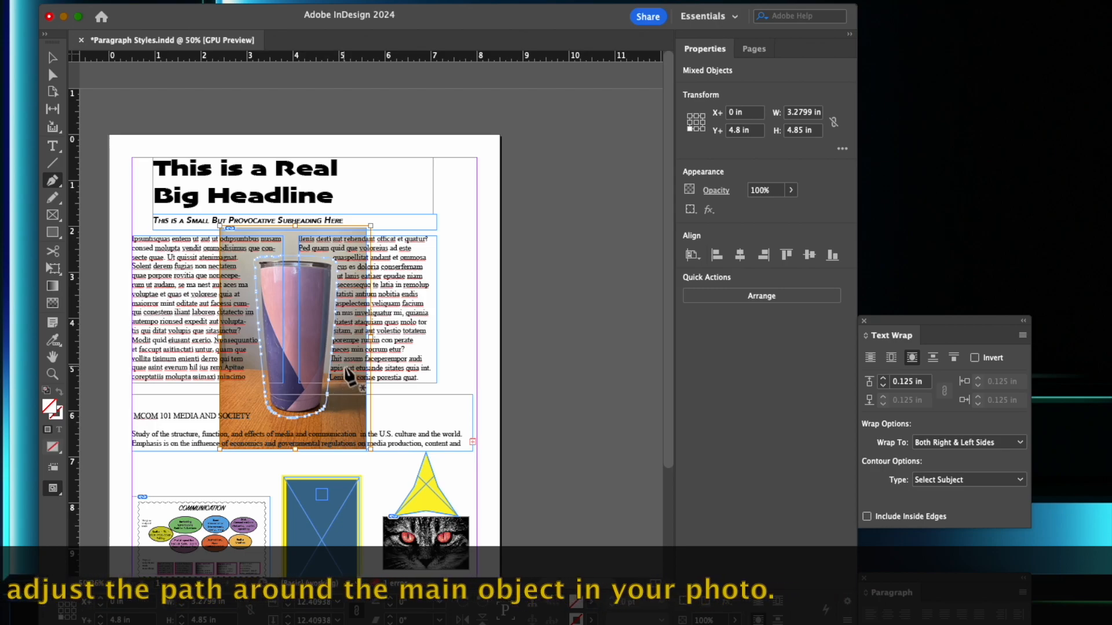
{"action": "left_click", "coordinate": [51, 57]}
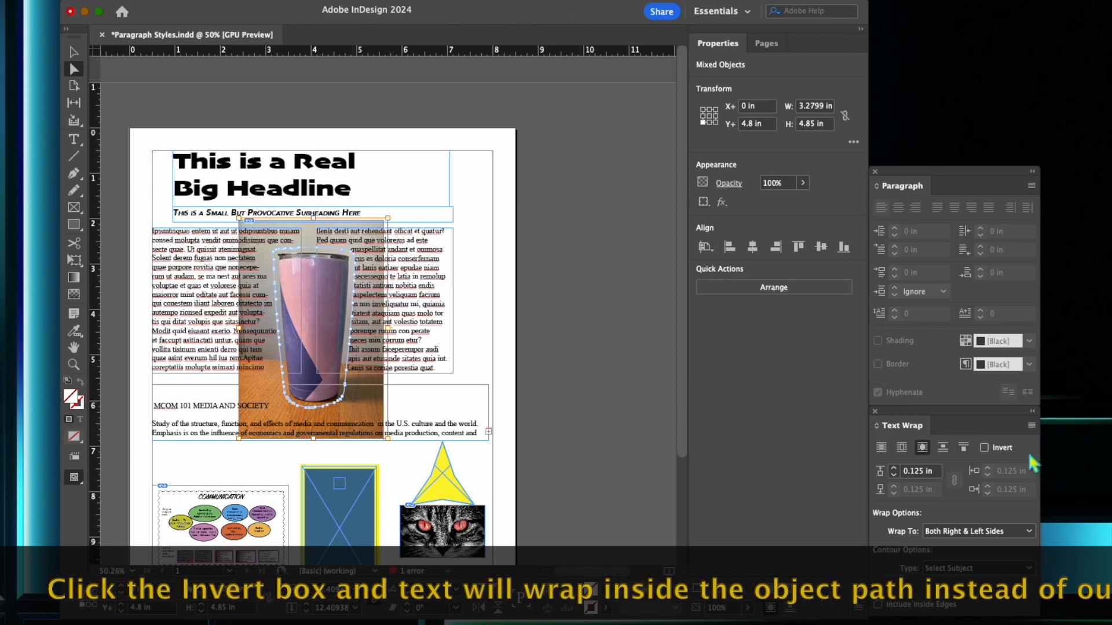
Step: Try inverting the text wrap so the text flows inside the tumbler's contour path, and turn Invert off again
{"action": "left_click", "coordinate": [985, 449]}
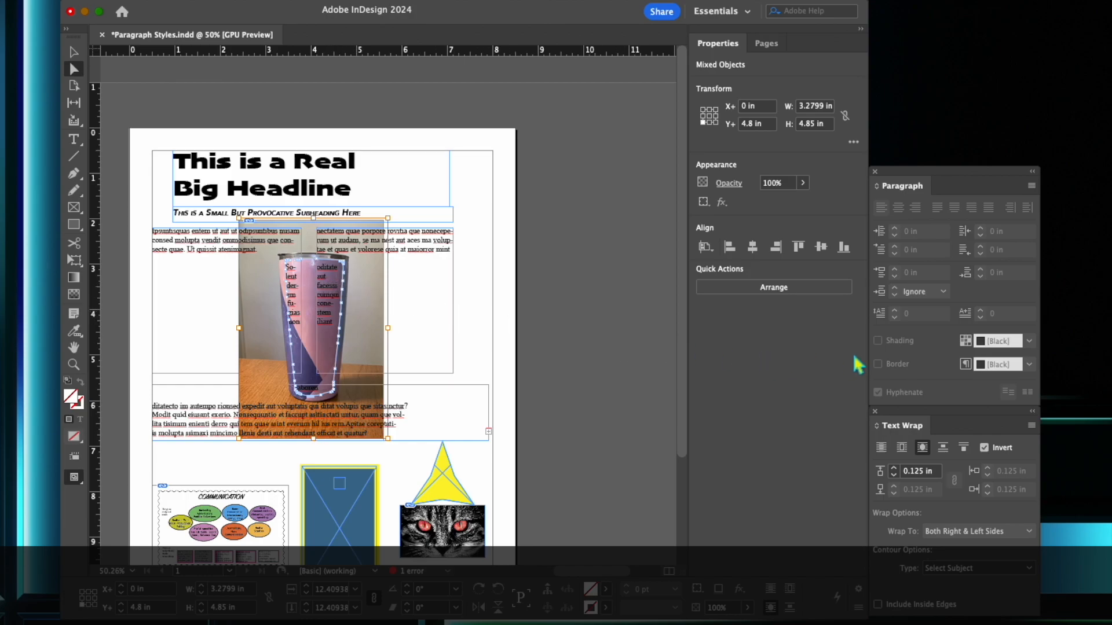
{"action": "left_click", "coordinate": [984, 449]}
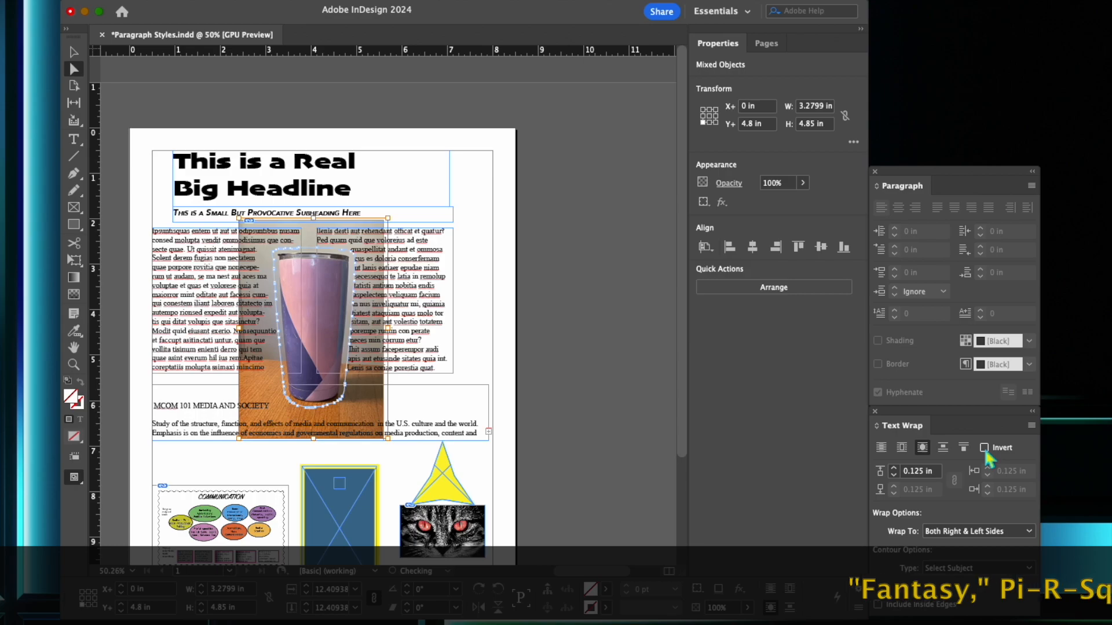